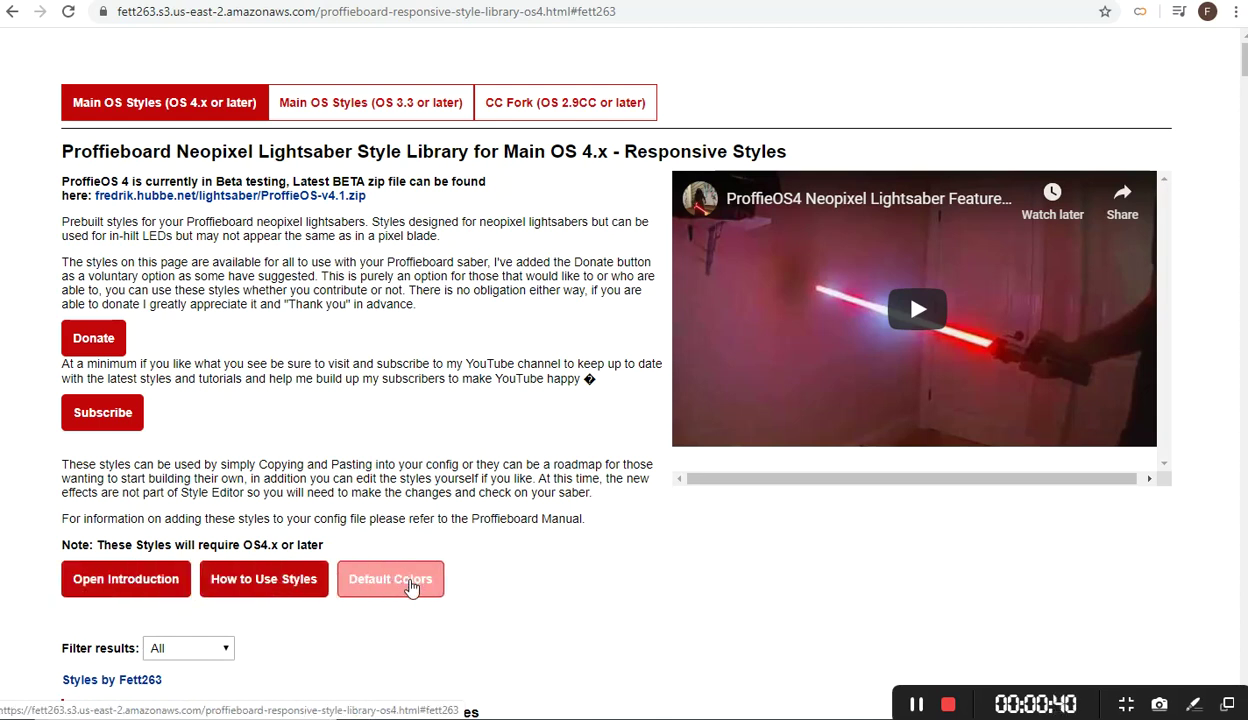
- Look over the style library's introduction and check the available categories for filtering the results
scroll(522, 540, "down", 2)
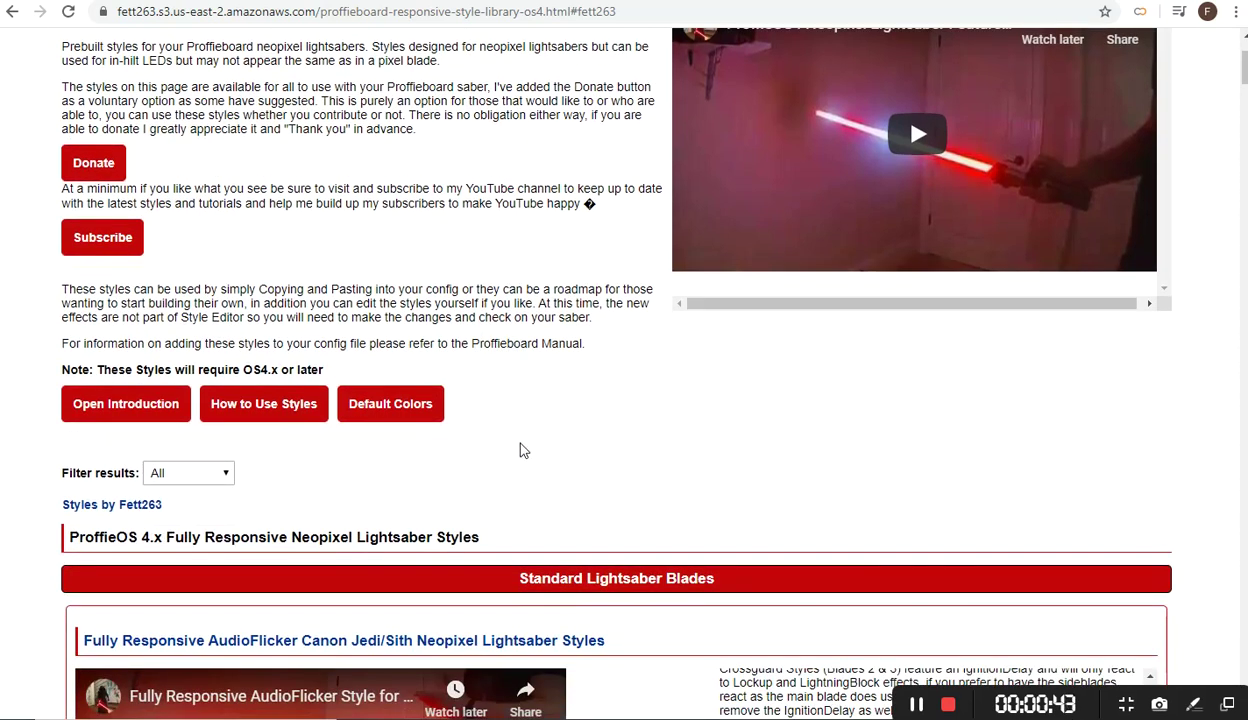
scroll(908, 218, "up", 1)
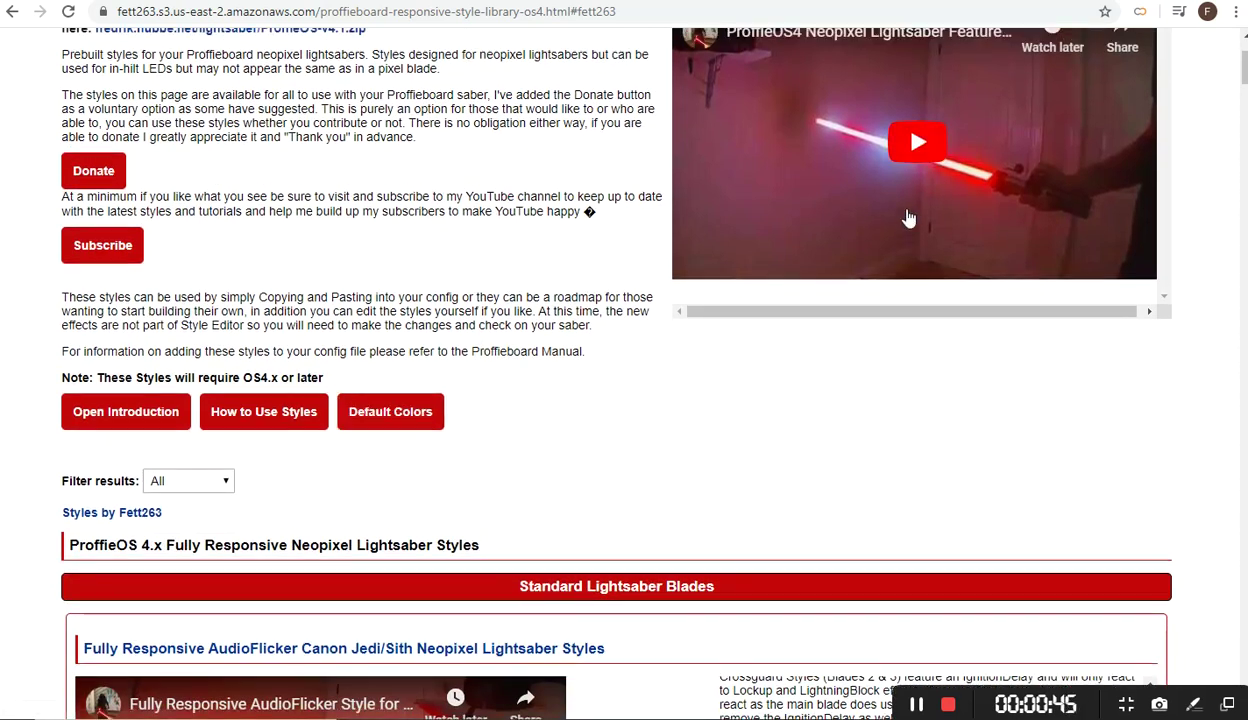
scroll(908, 218, "up", 2)
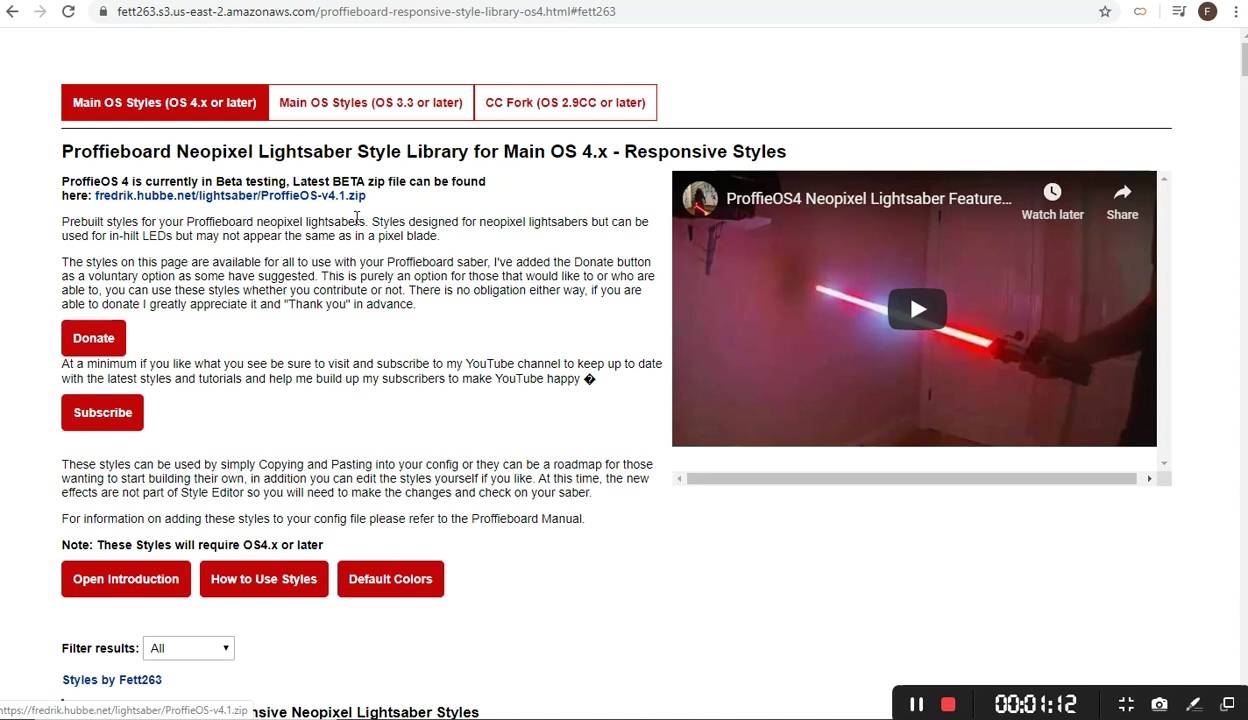
scroll(405, 245, "down", 3)
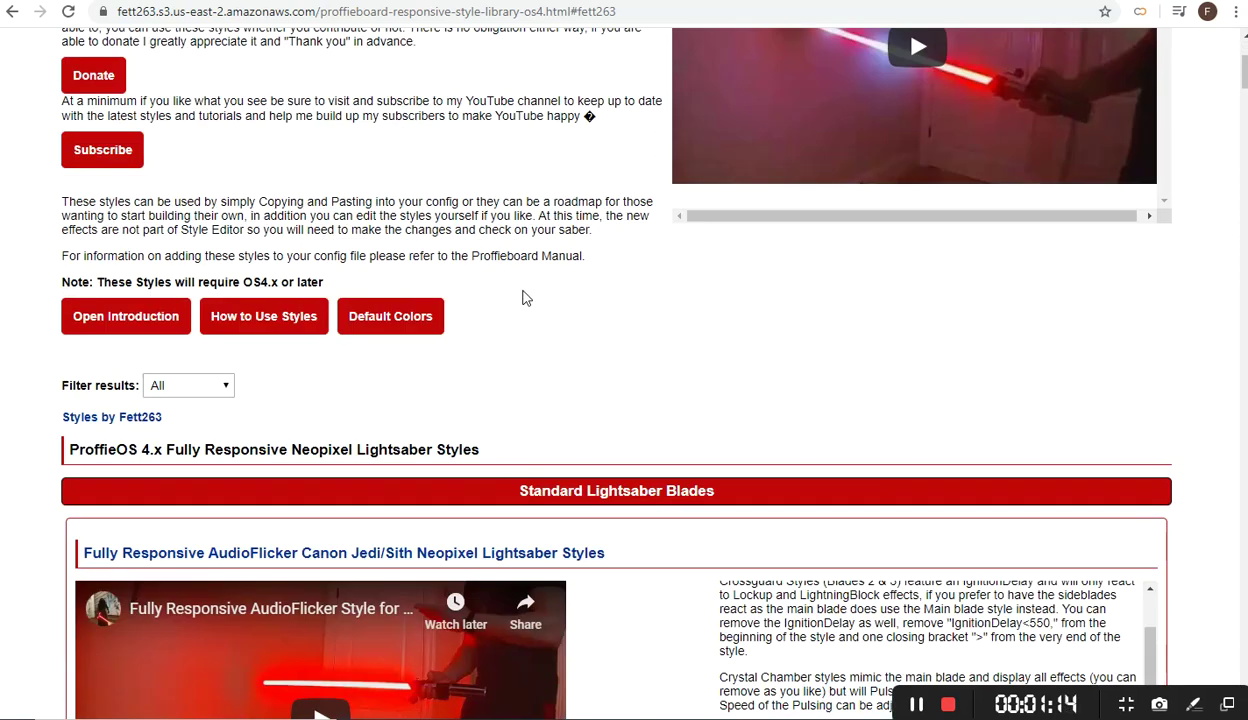
scroll(710, 316, "down", 3)
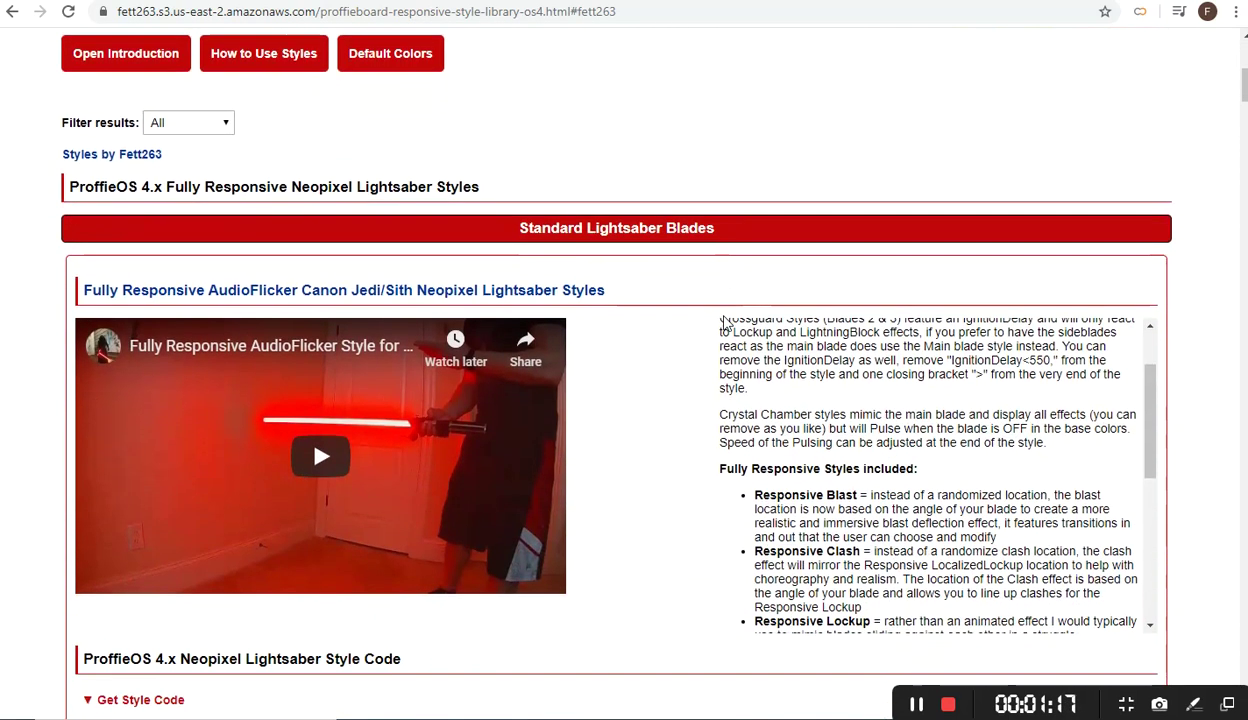
scroll(730, 322, "up", 5)
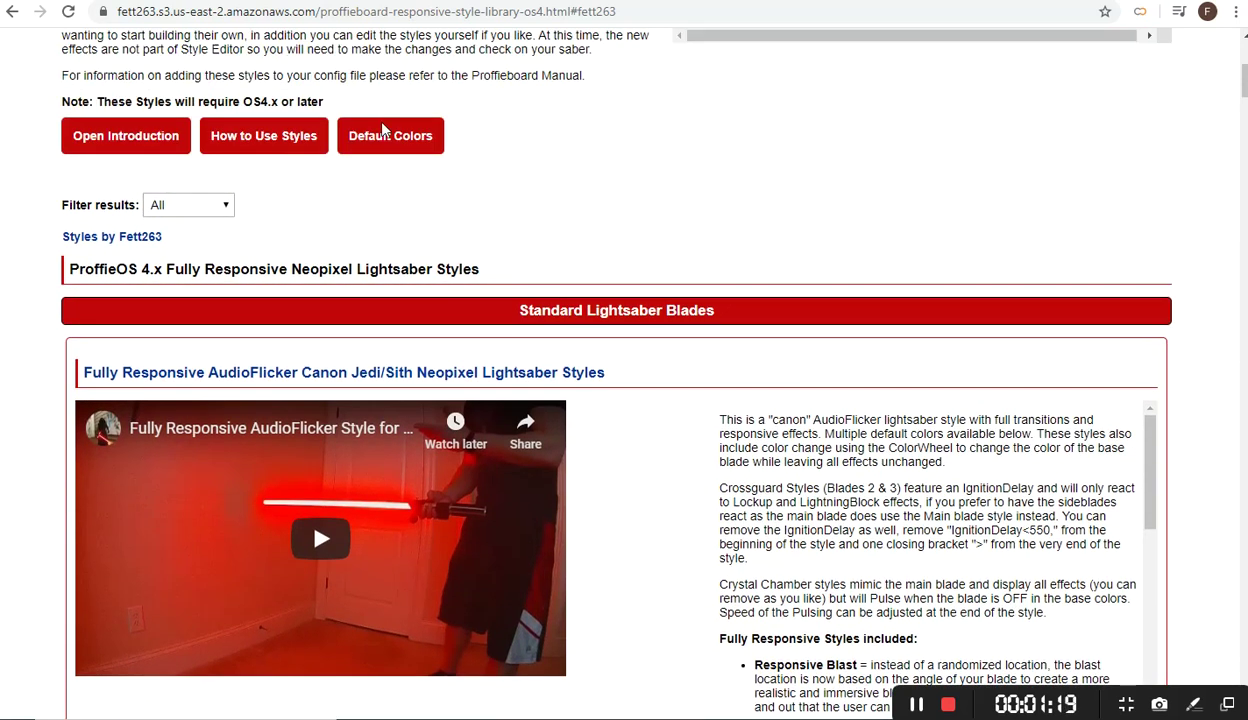
left_click(221, 212)
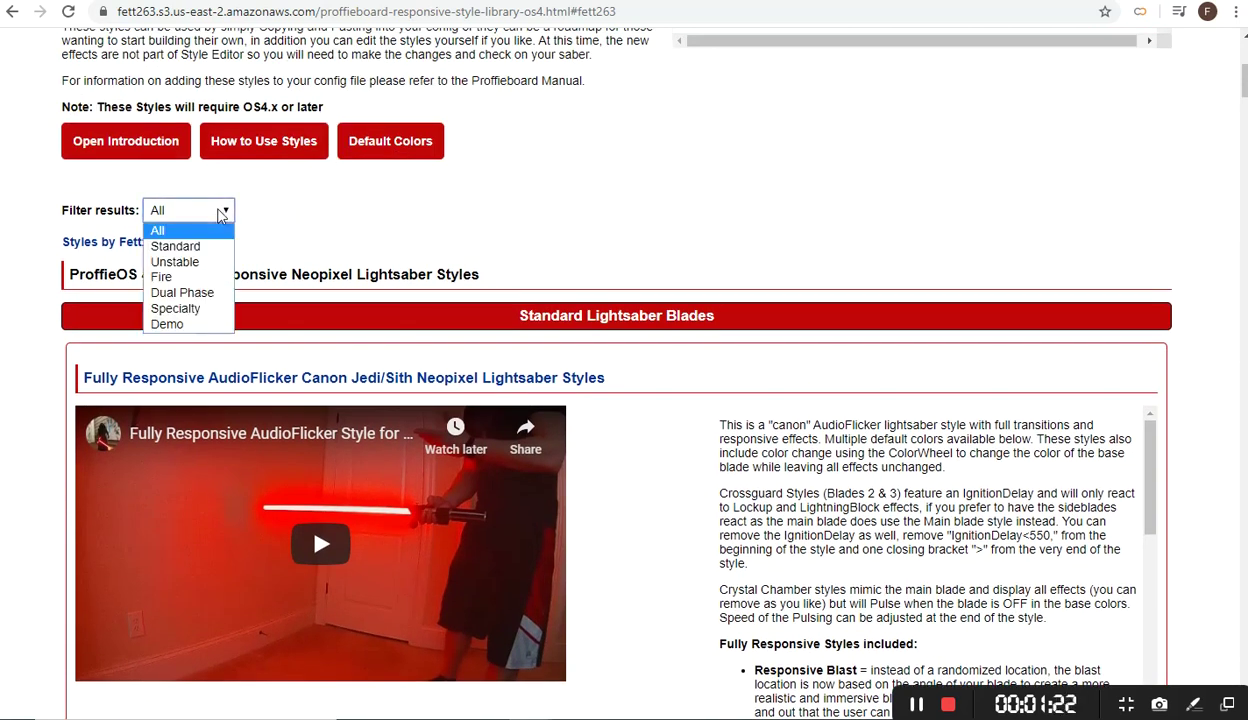
left_click(330, 220)
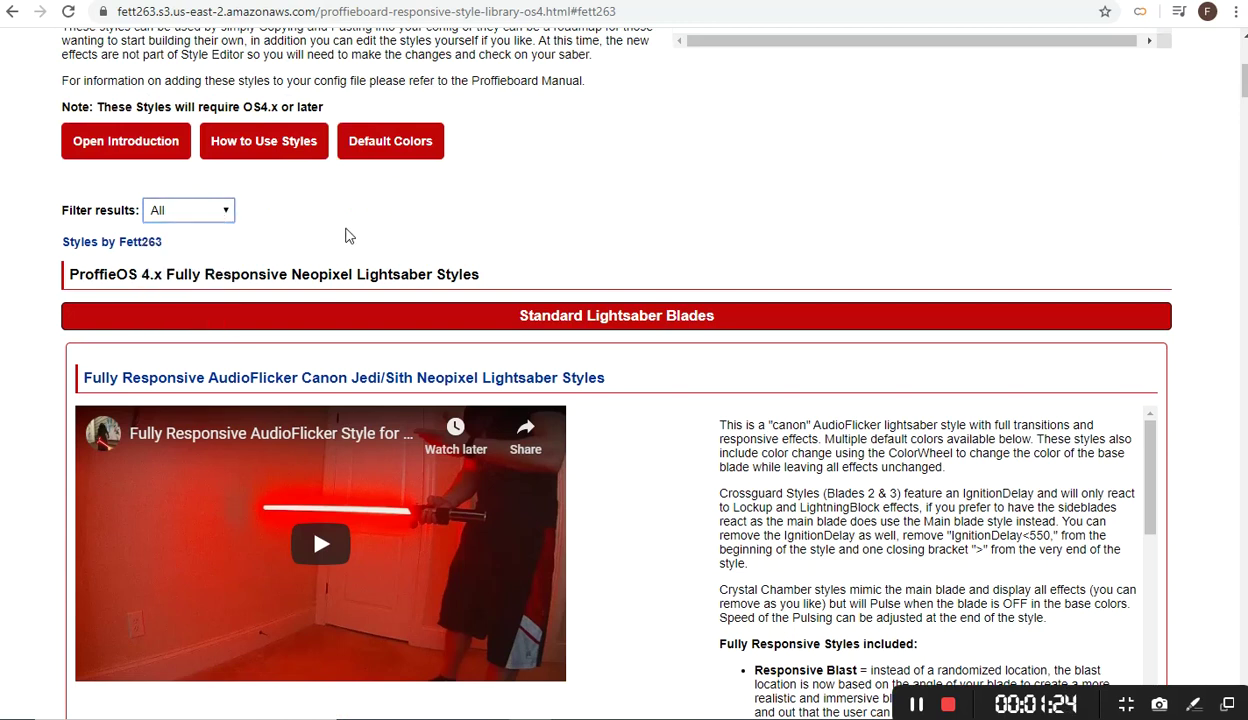
- Browse the styles listed under Standard Lightsaber Blades and return to the first one
scroll(740, 385, "down", 1)
scroll(740, 385, "down", 2)
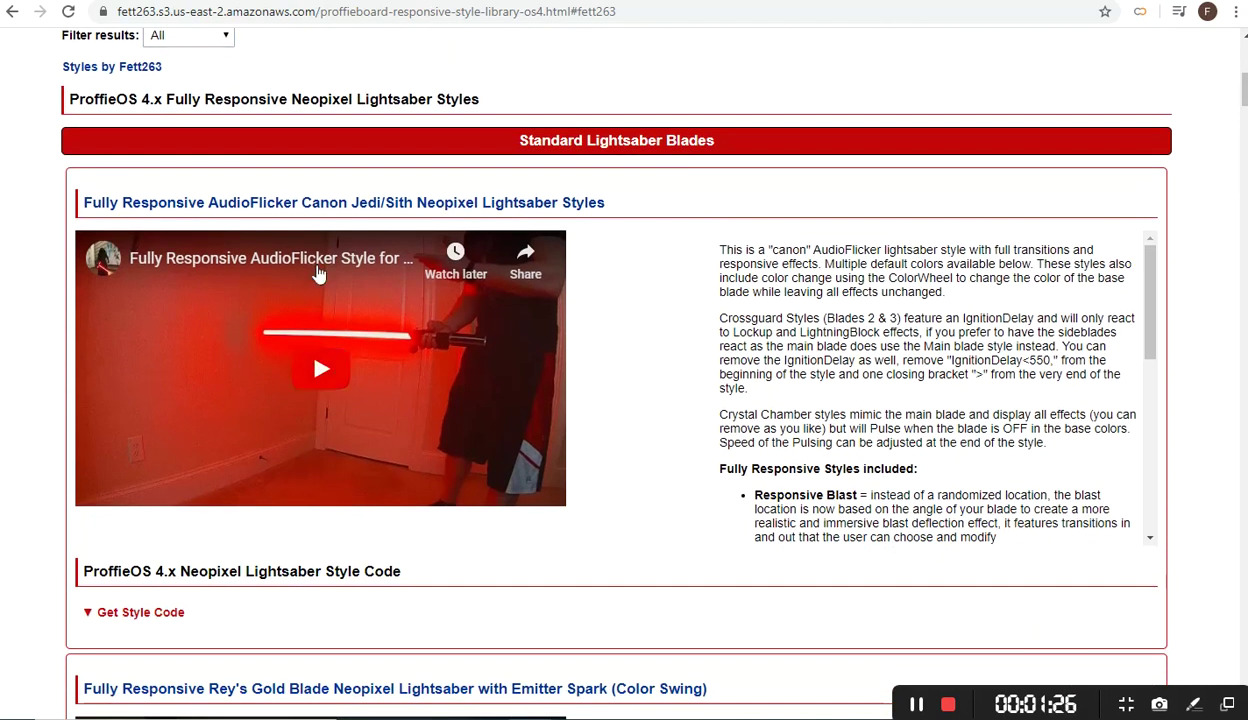
scroll(700, 450, "down", 3)
scroll(690, 472, "down", 10)
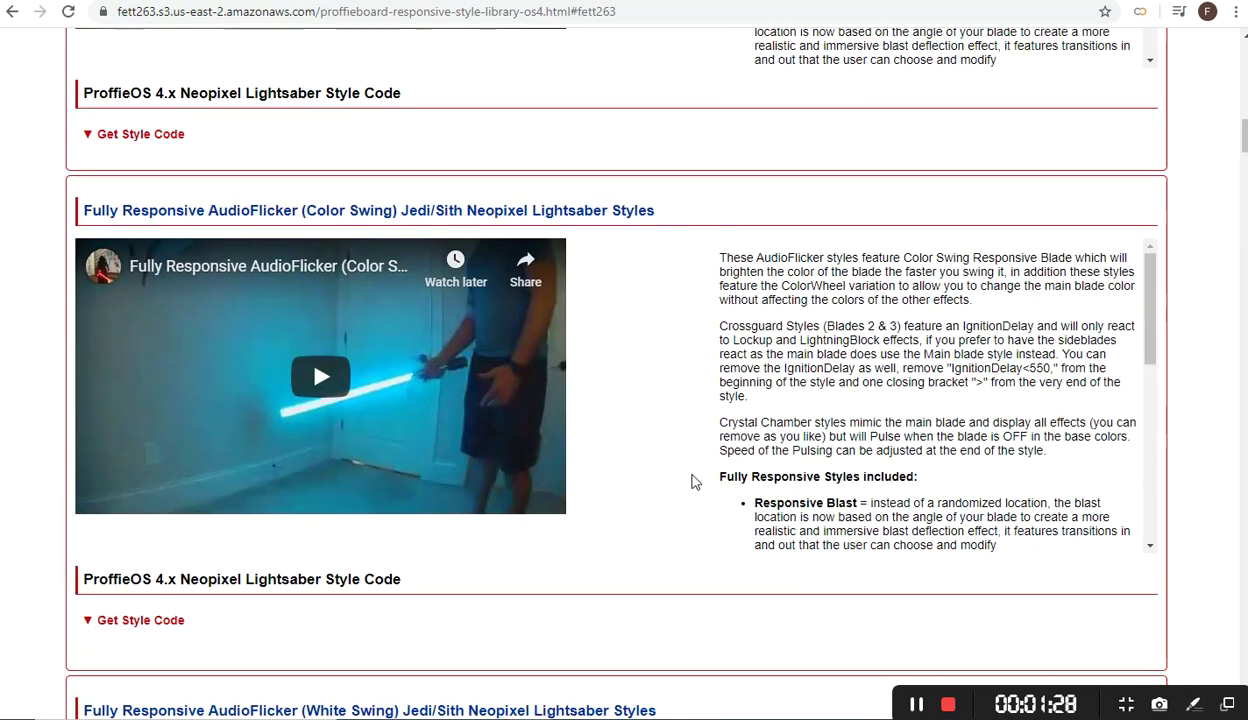
scroll(712, 483, "up", 6)
scroll(712, 483, "up", 7)
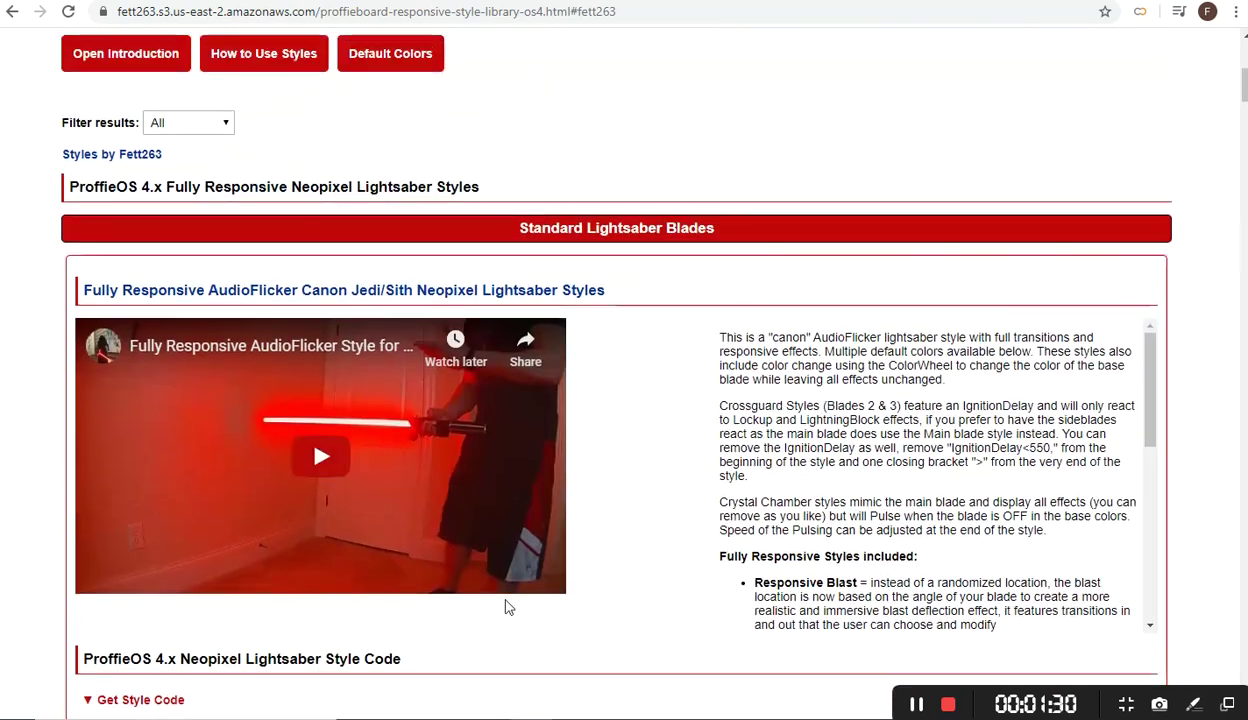
- Expand the style code section of the Fully Responsive AudioFlicker Canon Jedi/Sith styles and look over its default colors
scroll(507, 605, "down", 2)
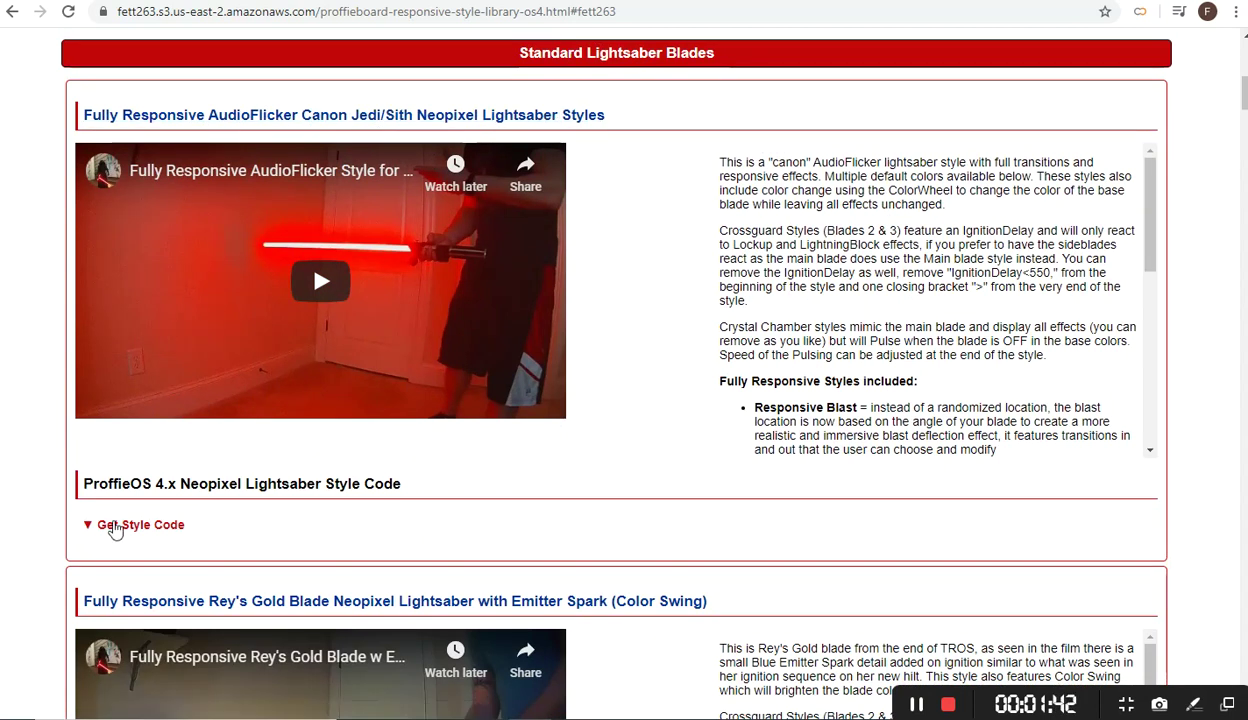
left_click(115, 530)
scroll(660, 413, "down", 4)
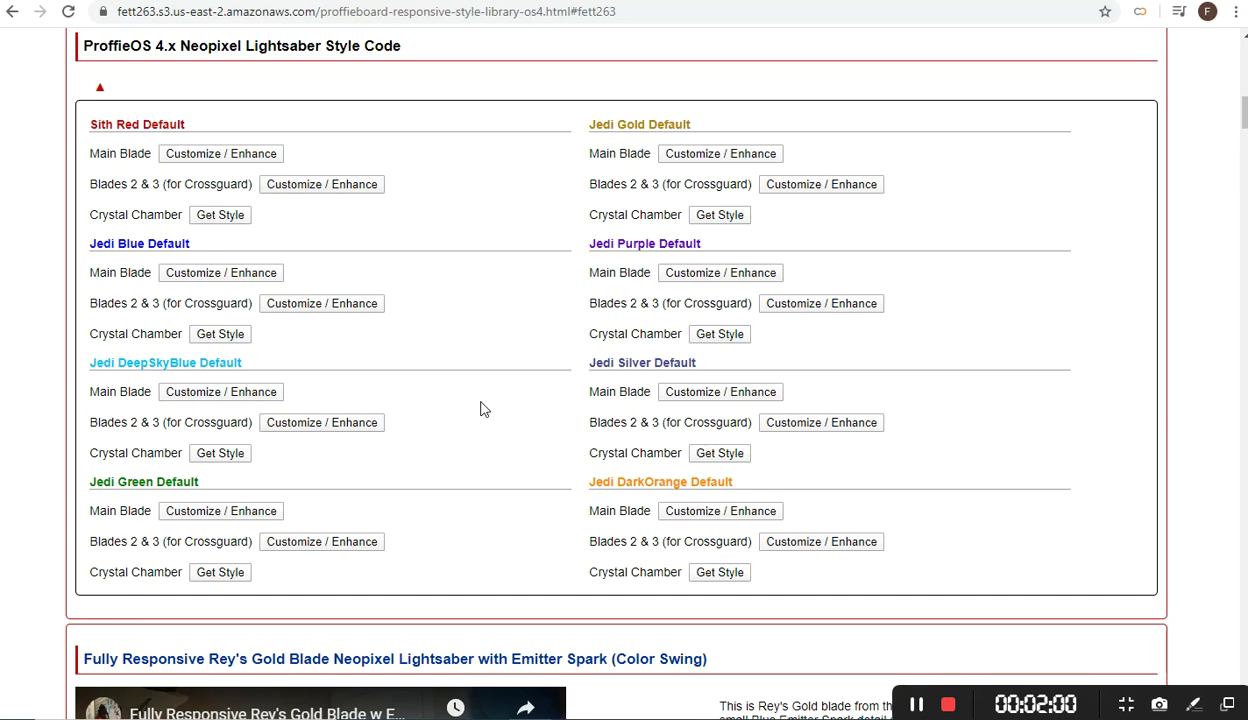
scroll(480, 408, "up", 3)
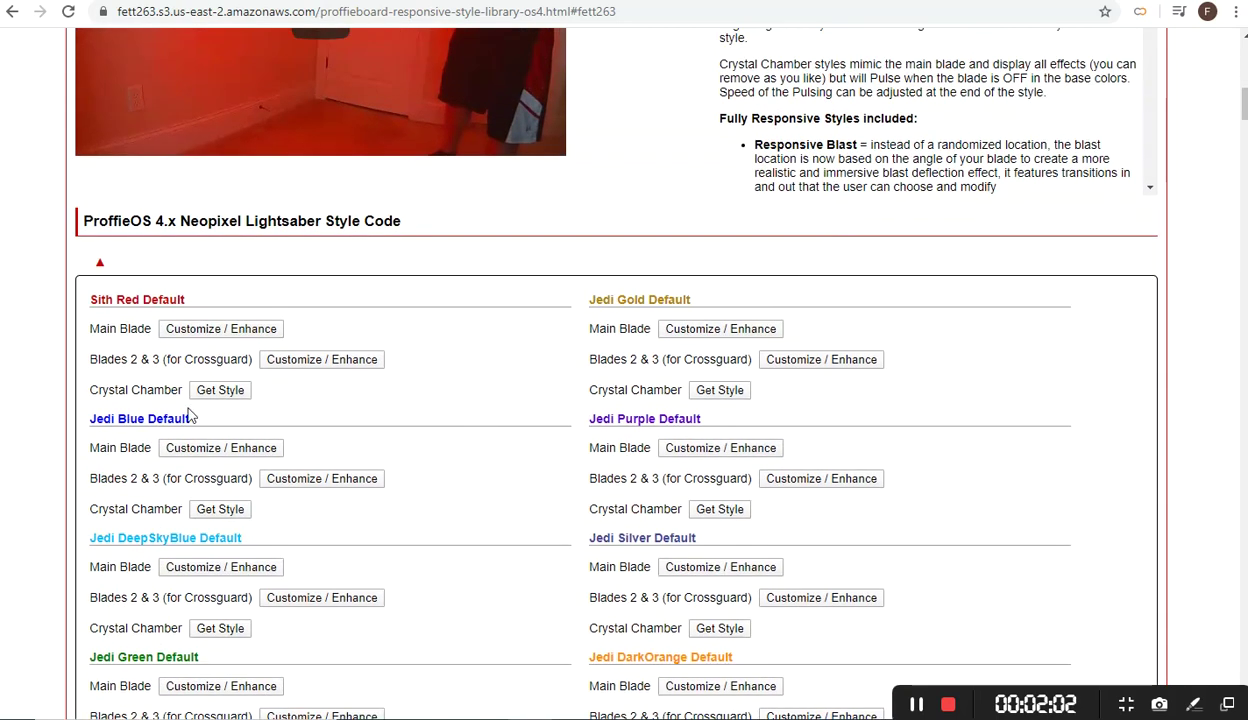
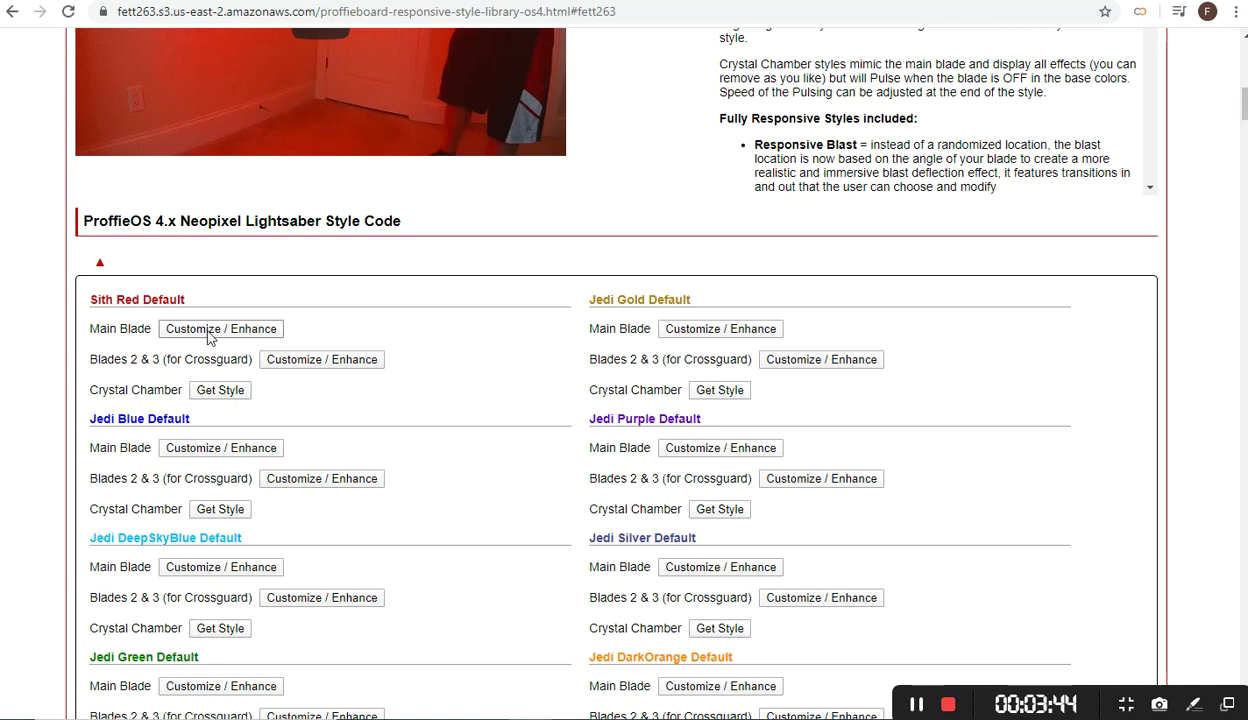
- Open the Customize / Enhance options for the Sith Red Default main blade, starting from the beginning of the form
left_click(230, 329)
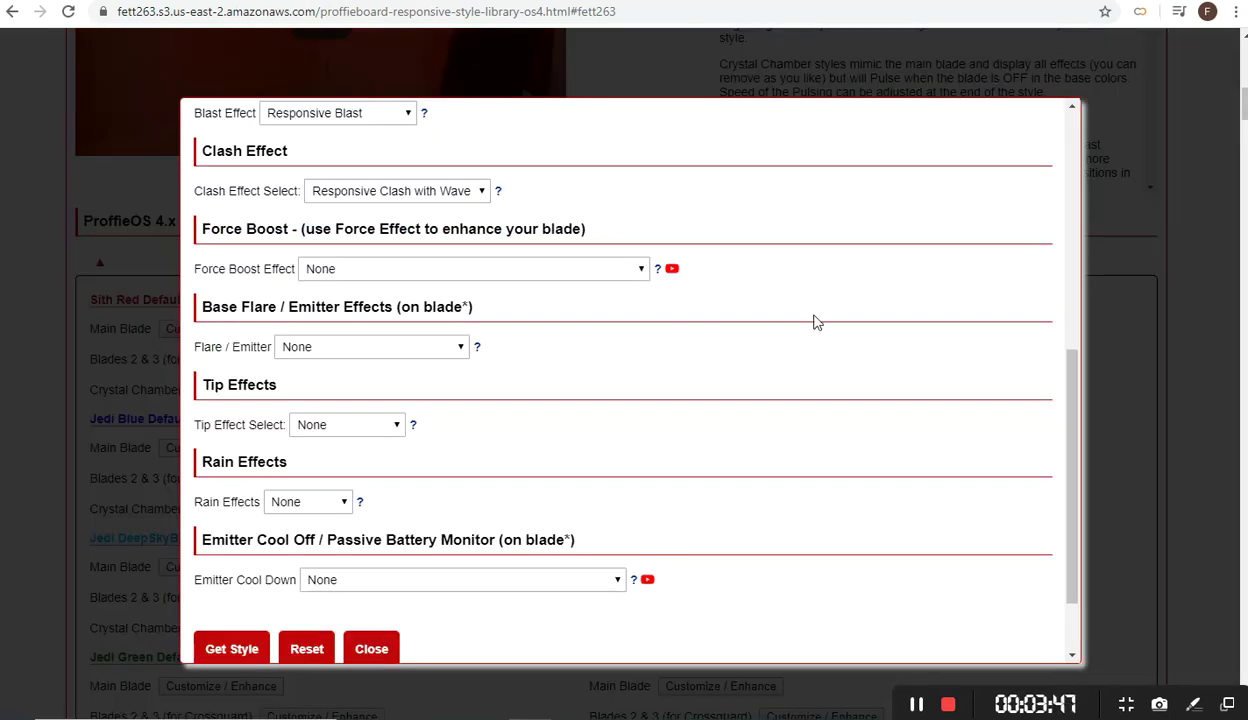
scroll(800, 322, "up", 10)
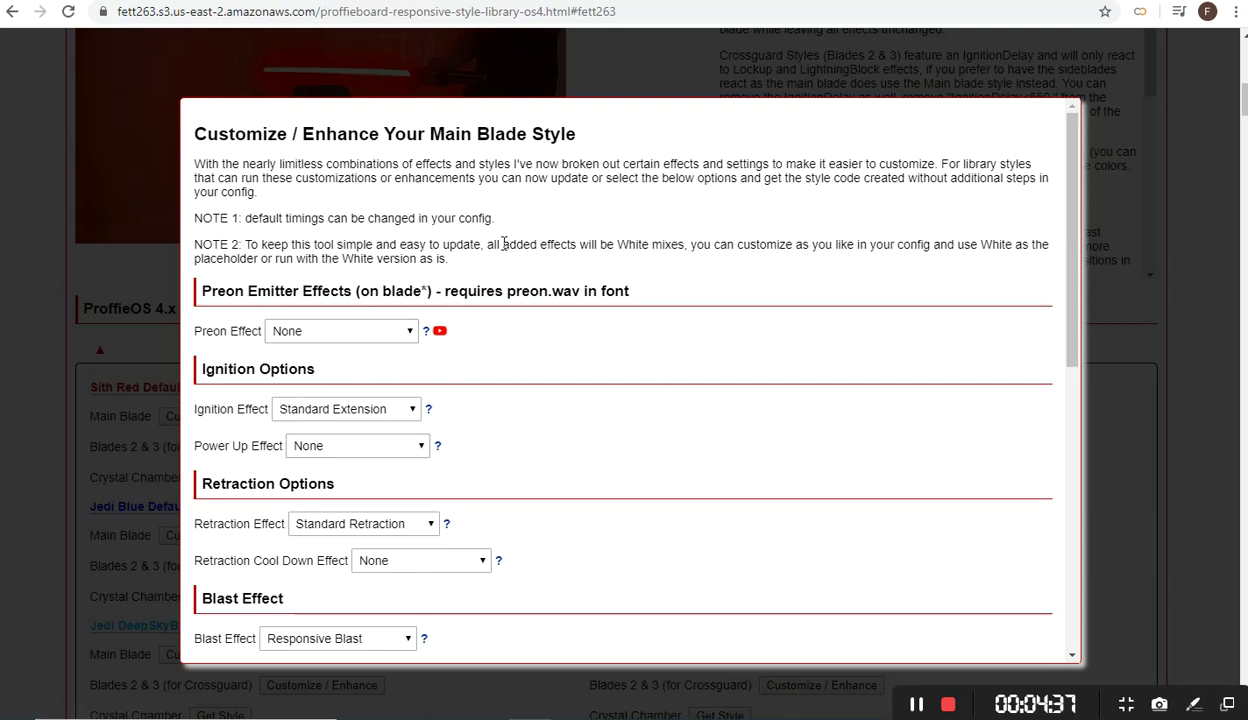
- Review the available Preon Effect choices and display their help descriptions
left_click(368, 333)
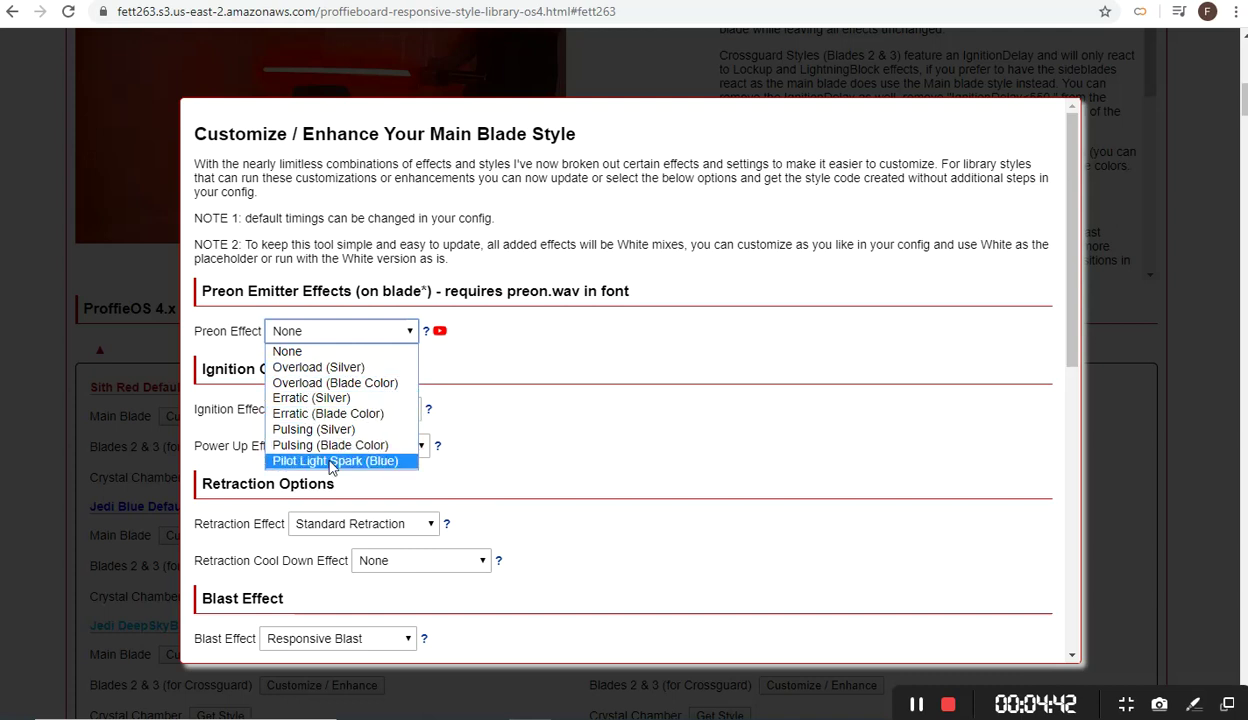
left_click(487, 268)
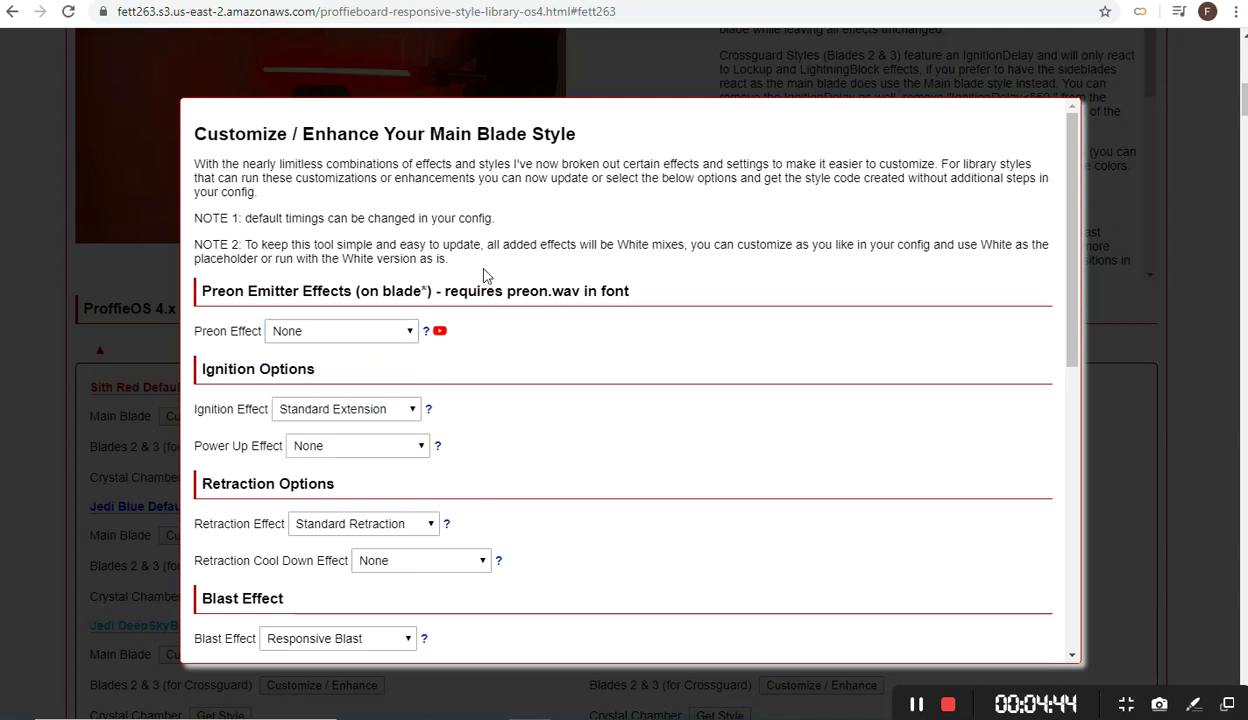
left_click(425, 333)
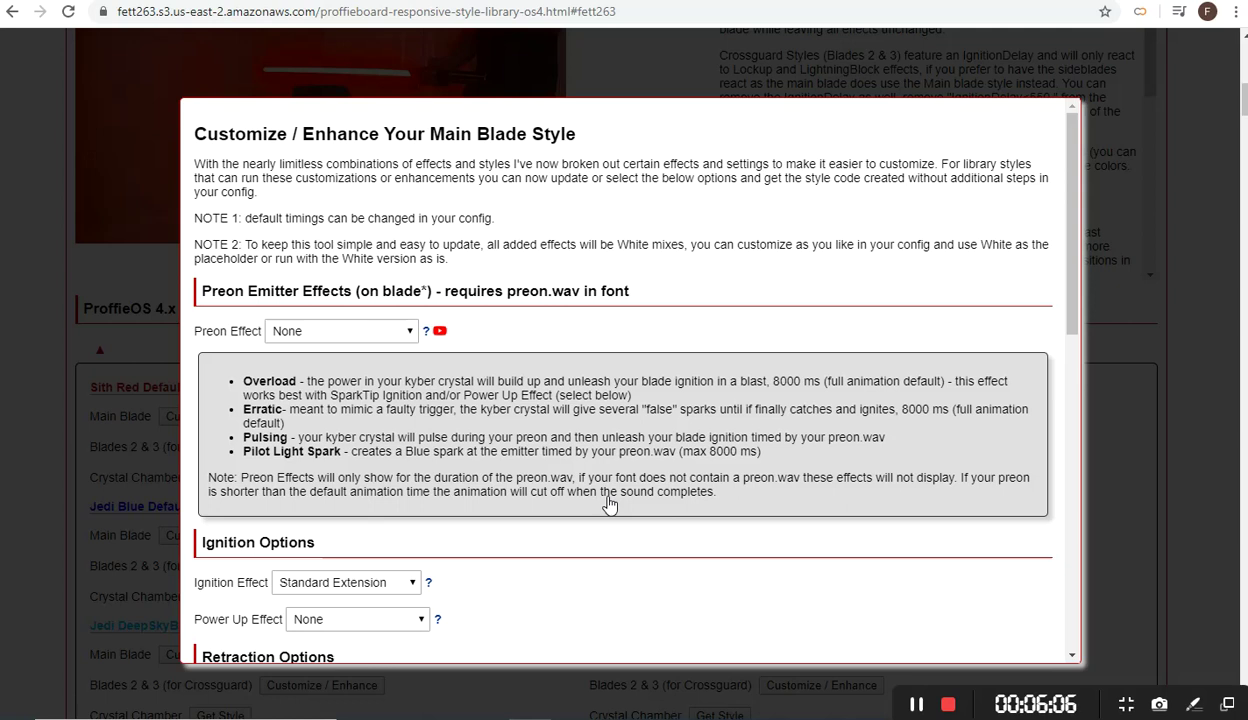
- Open the Preon Effect demo video on YouTube, pause it, and close it to return to the customization form
left_click(440, 332)
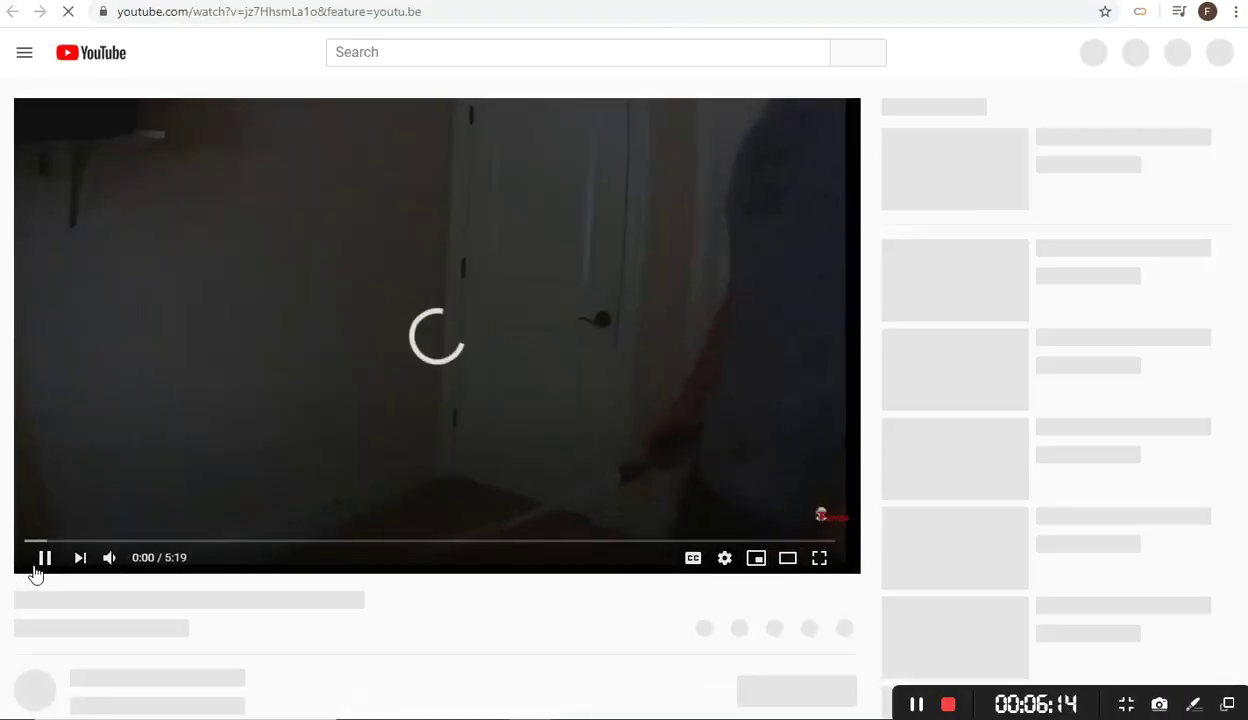
left_click(48, 553)
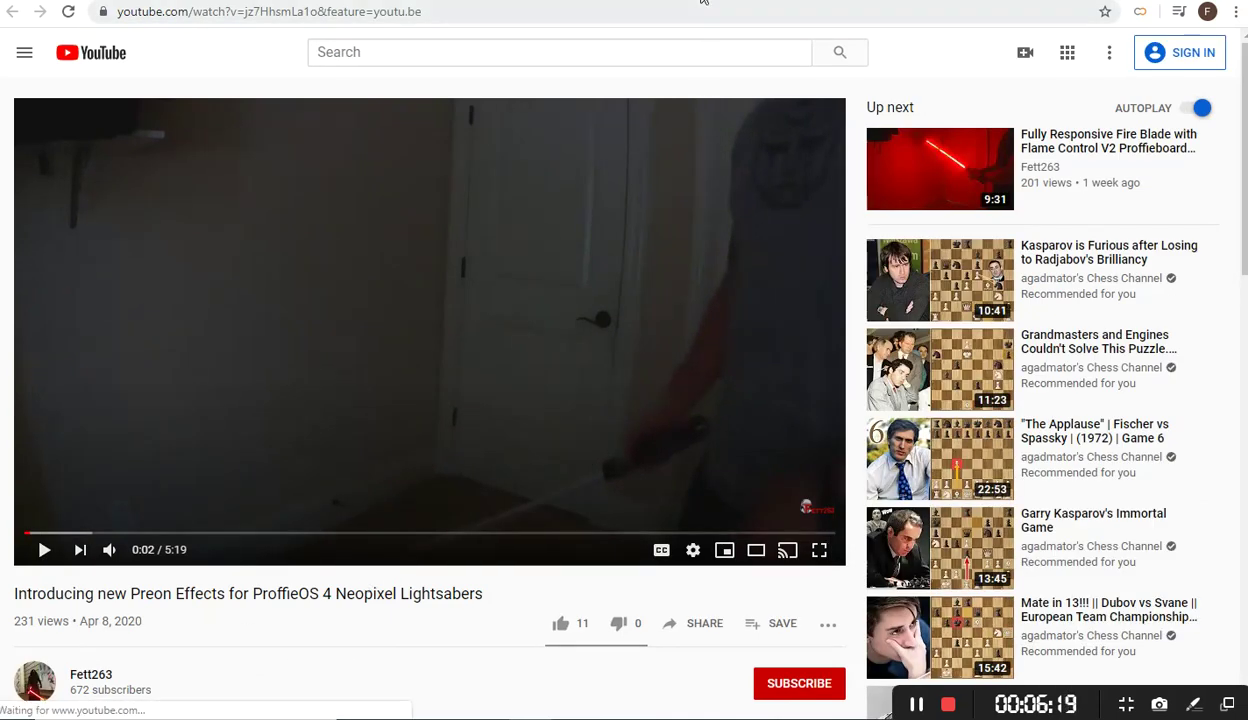
key("ctrl+w")
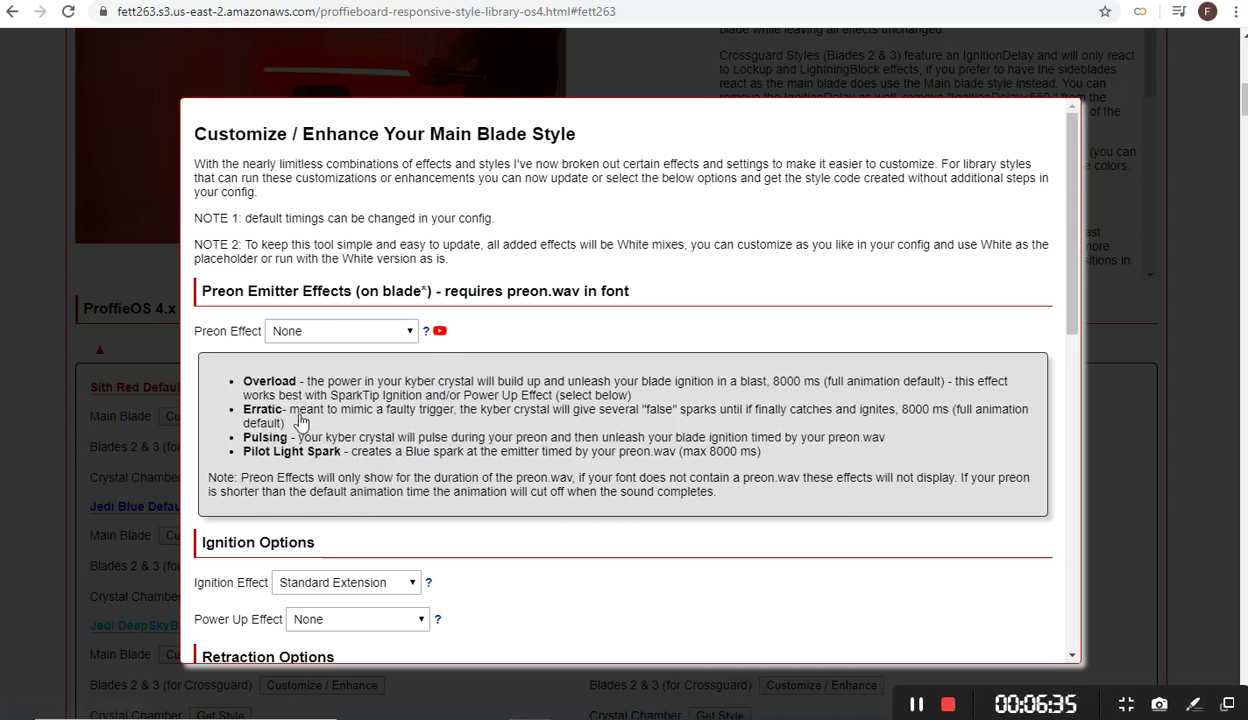
- Choose None as the Preon Effect, hide its help descriptions, and look through the effect choices once more
left_click(399, 343)
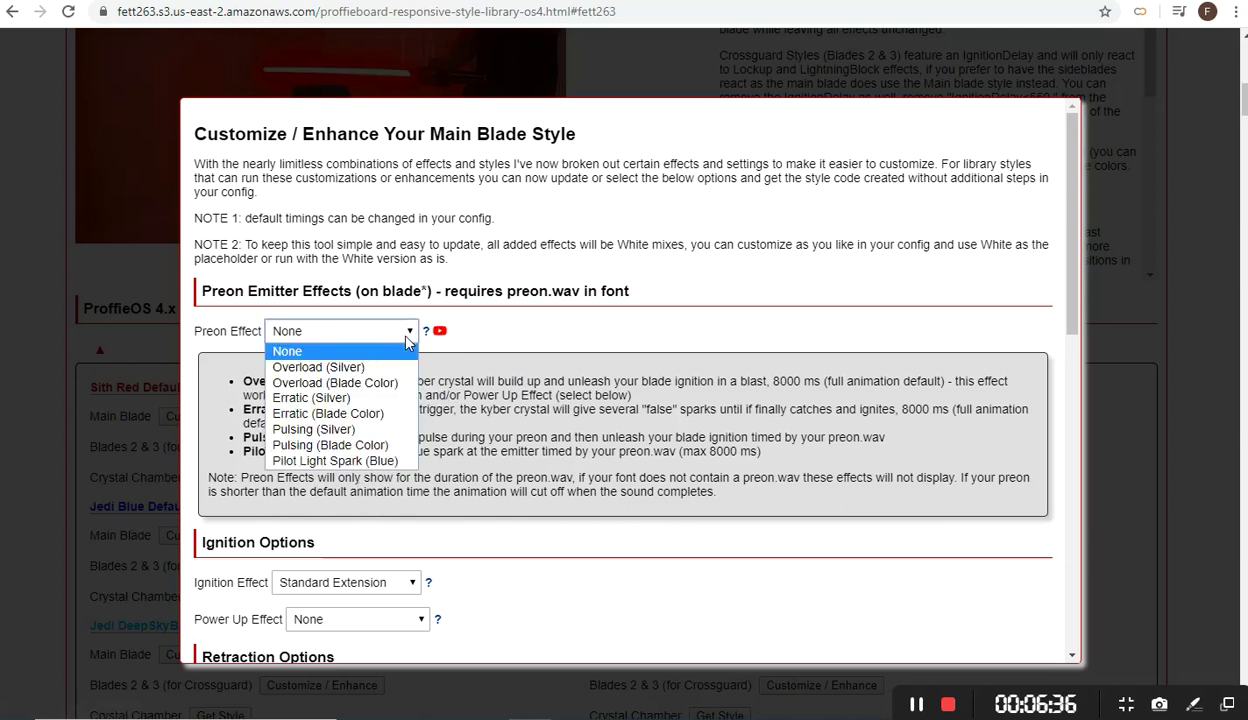
left_click(289, 352)
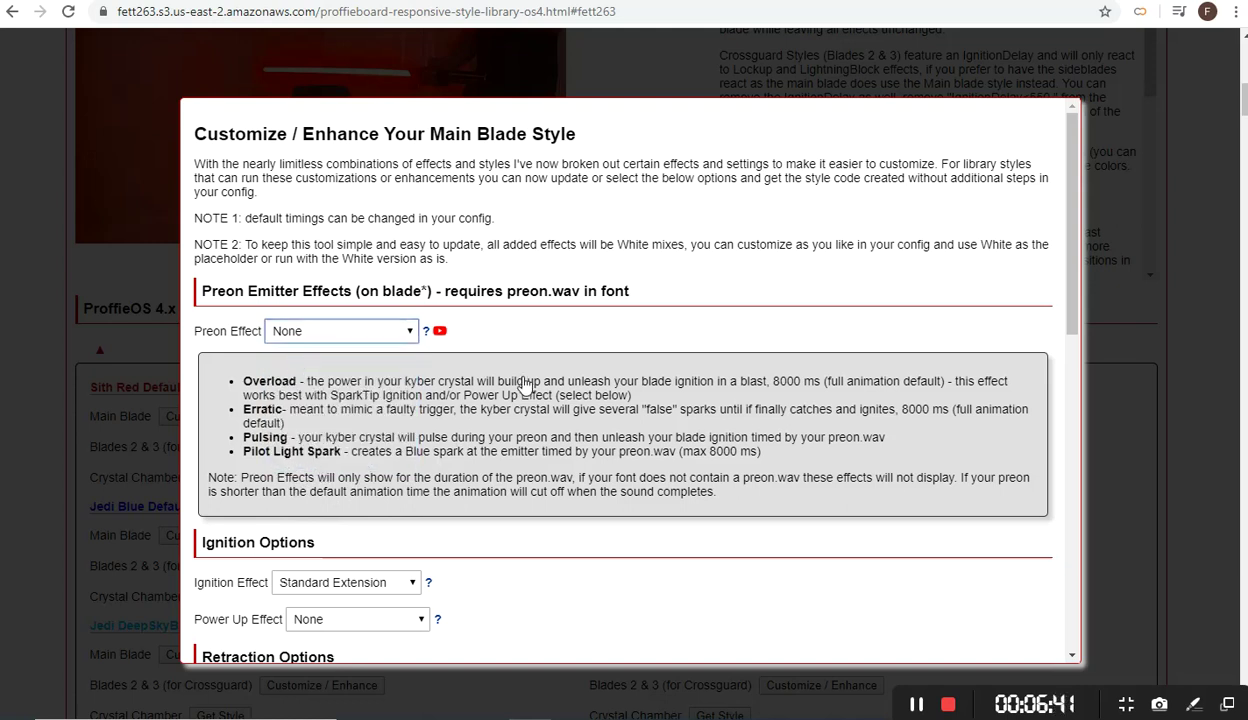
left_click(390, 430)
scroll(651, 414, "down", 1)
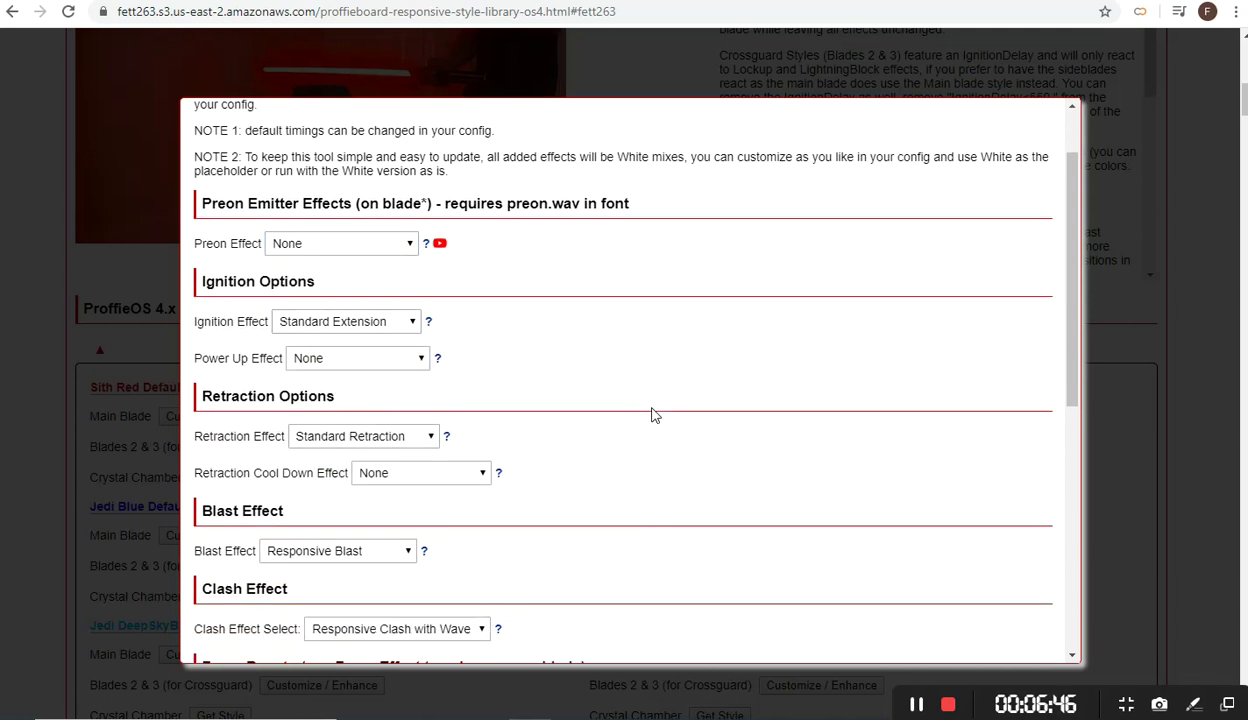
left_click(380, 251)
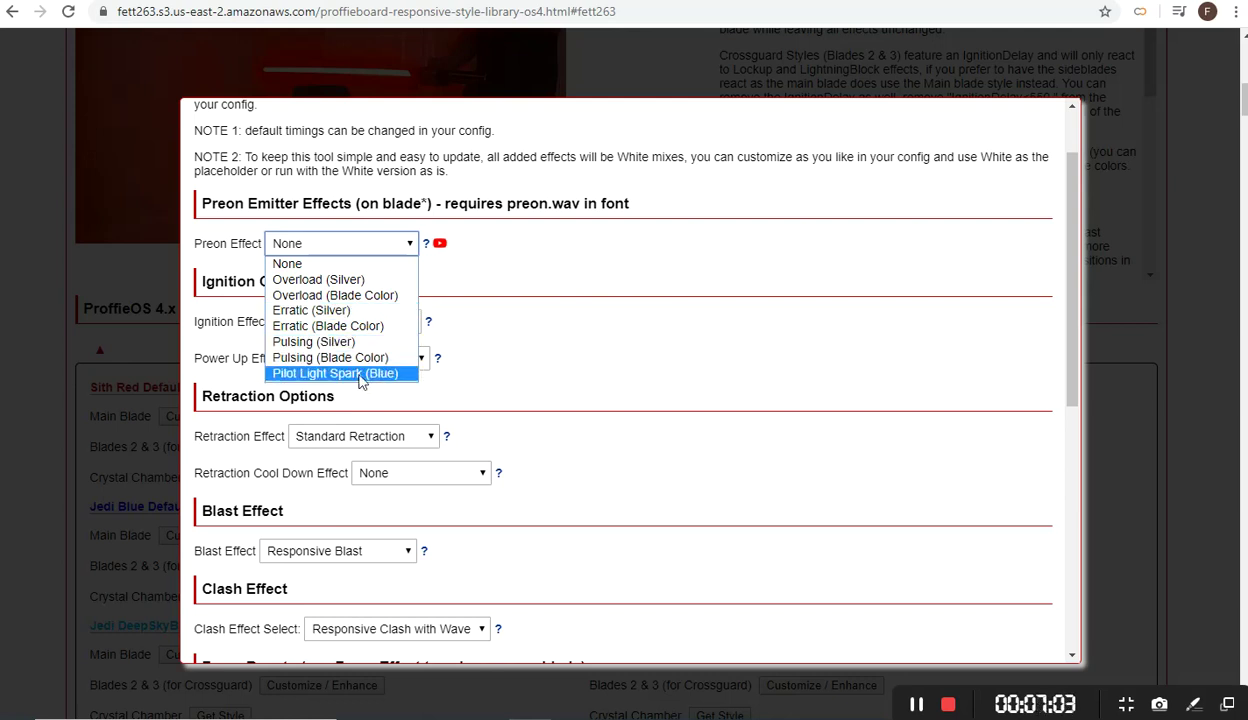
left_click(479, 318)
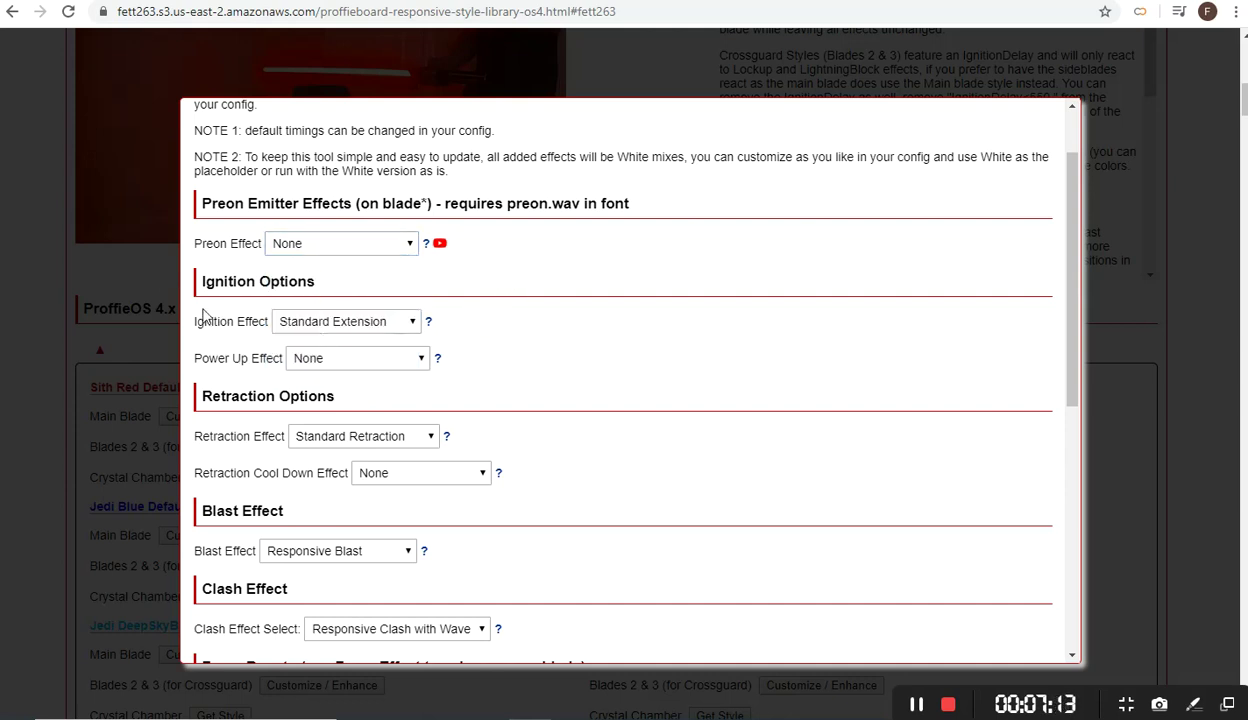
- Review the Ignition Effect choices, read their help descriptions, and hide the descriptions again
left_click(347, 325)
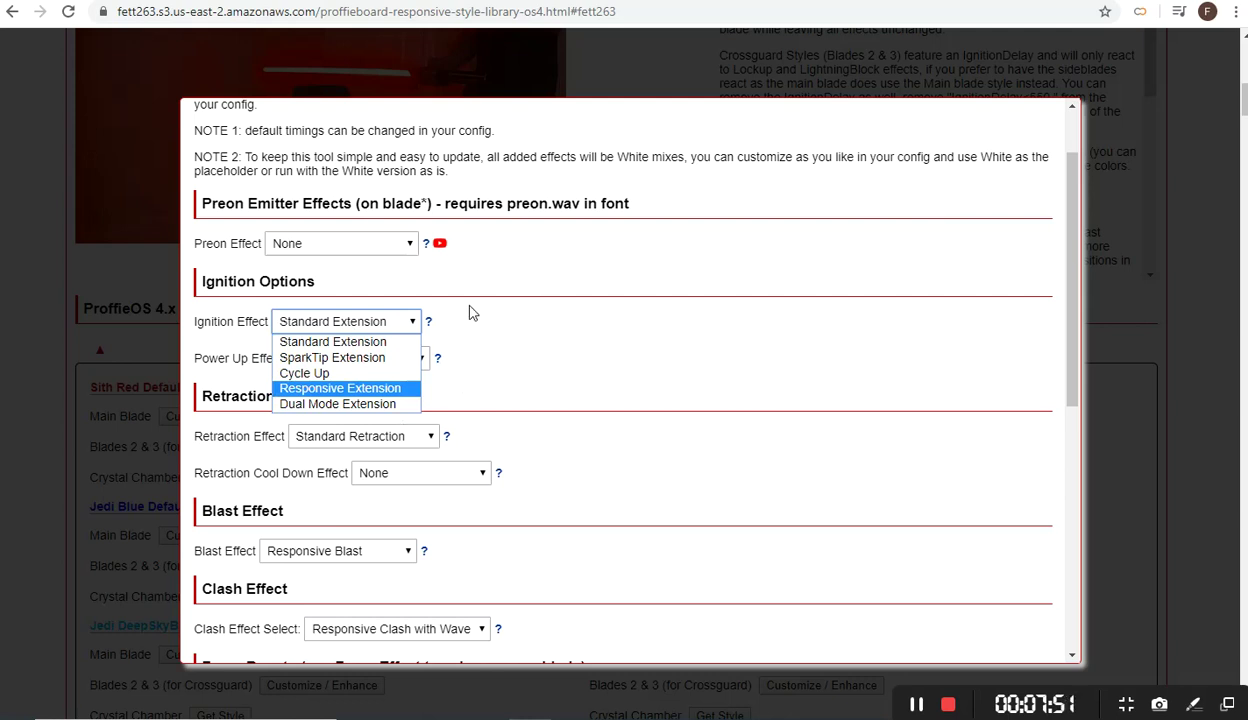
left_click(427, 321)
left_click(428, 321)
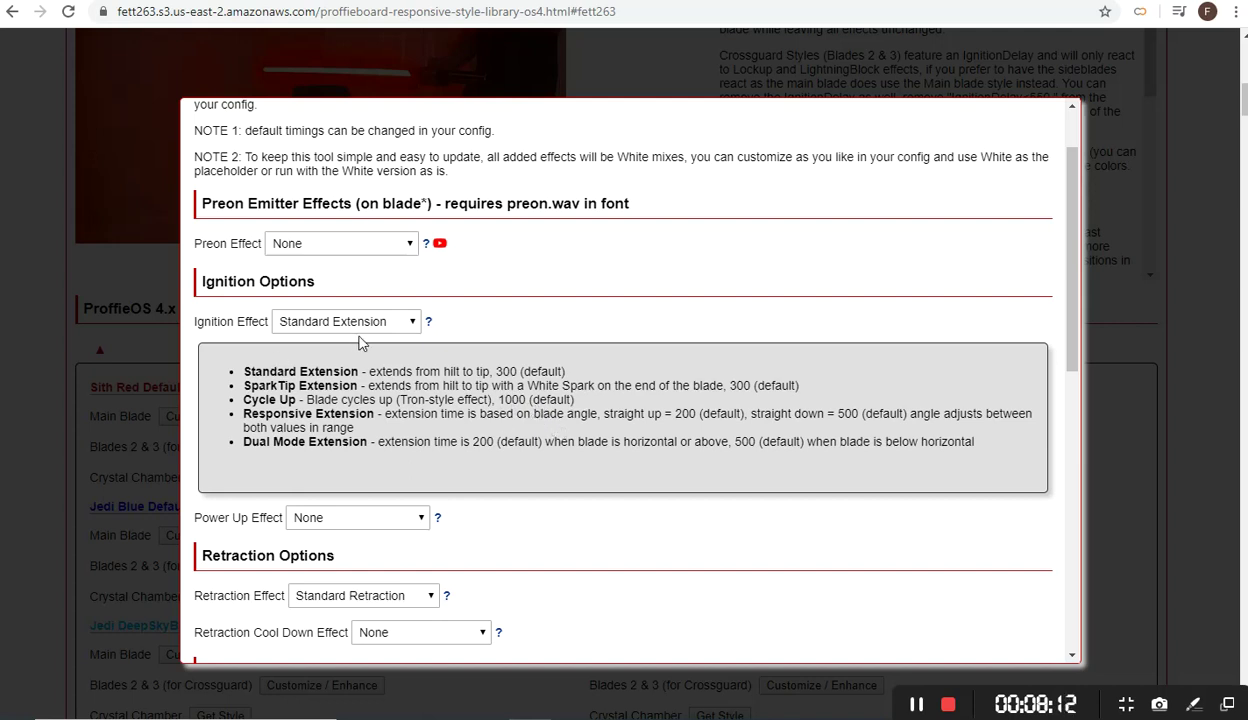
left_click(440, 385)
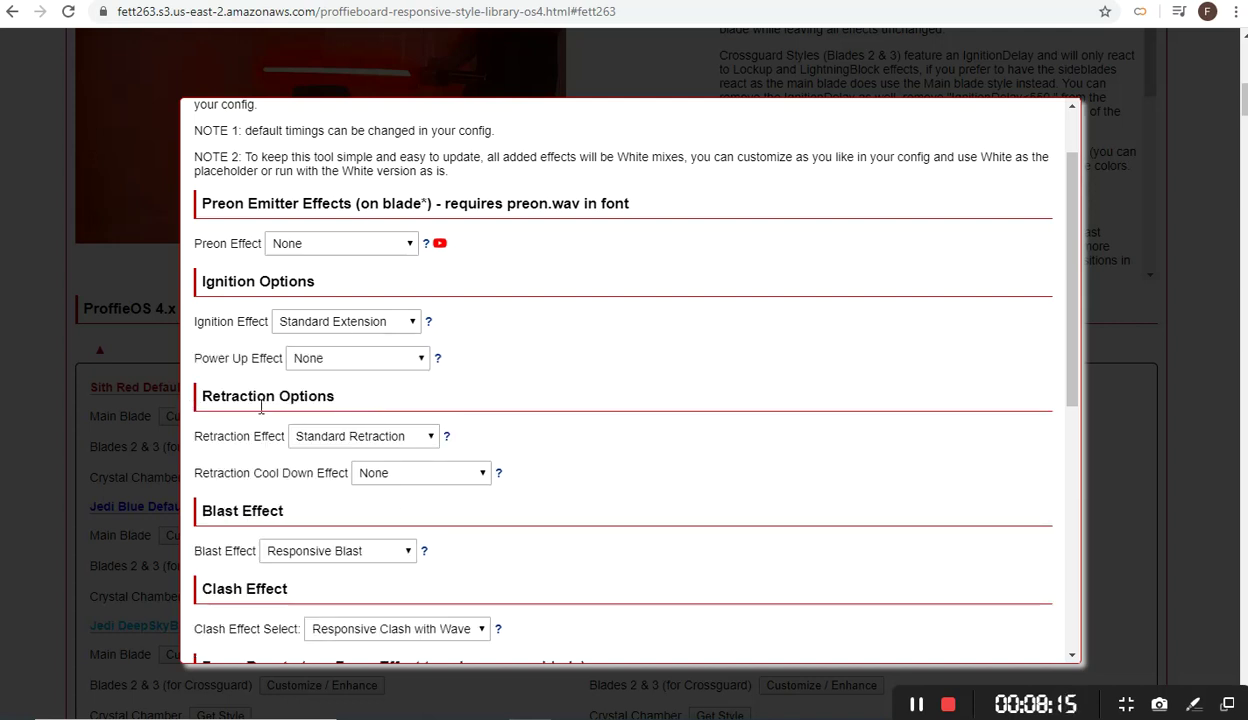
- Review the Power Up Effect choices, read their help descriptions, and hide the descriptions again
left_click(422, 360)
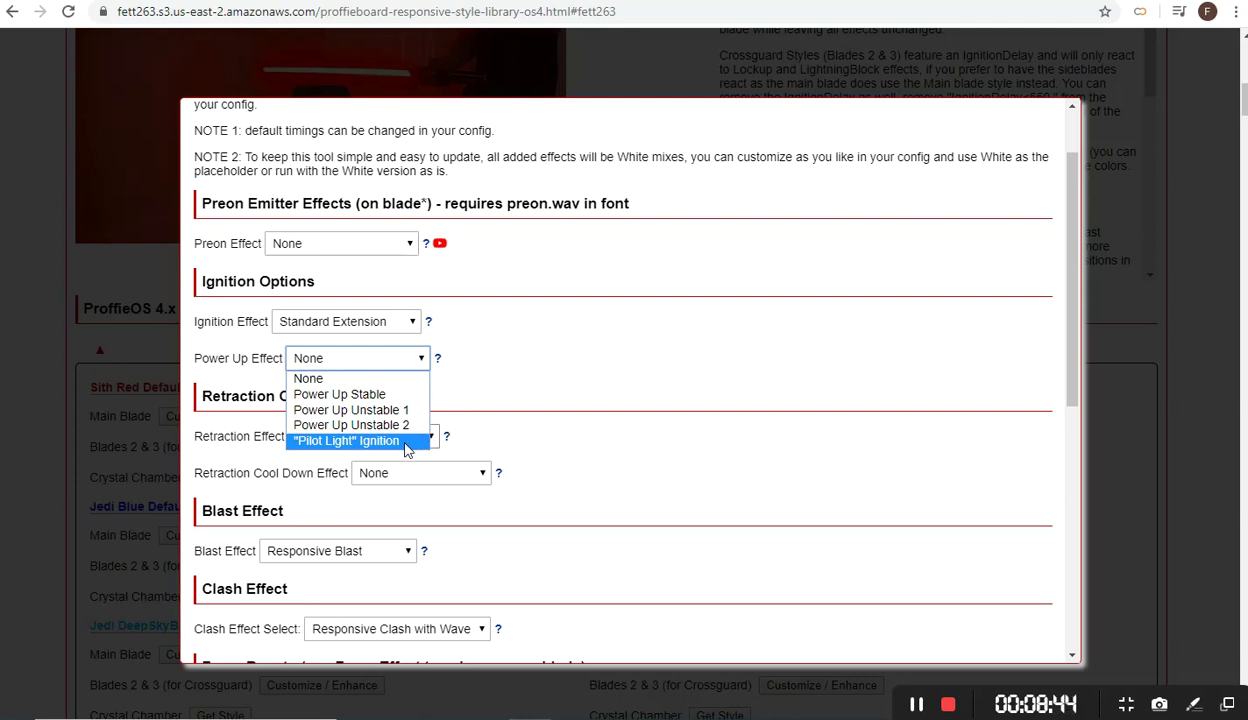
left_click(439, 364)
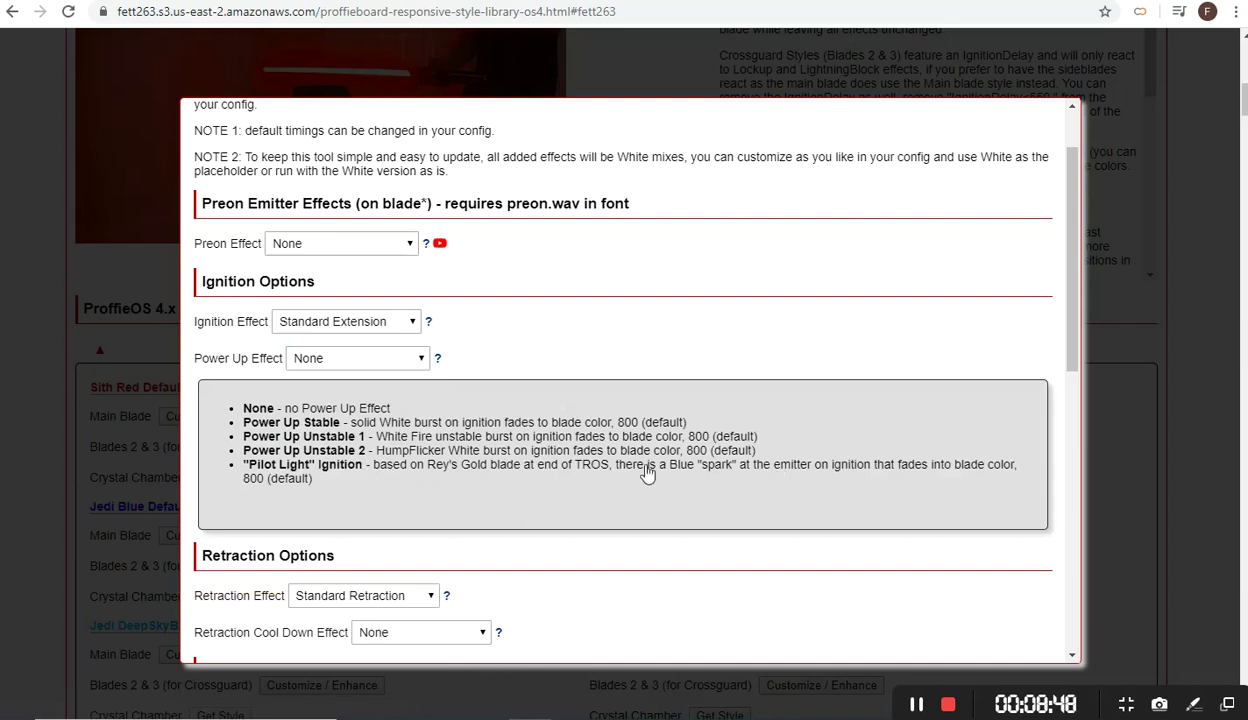
left_click(440, 402)
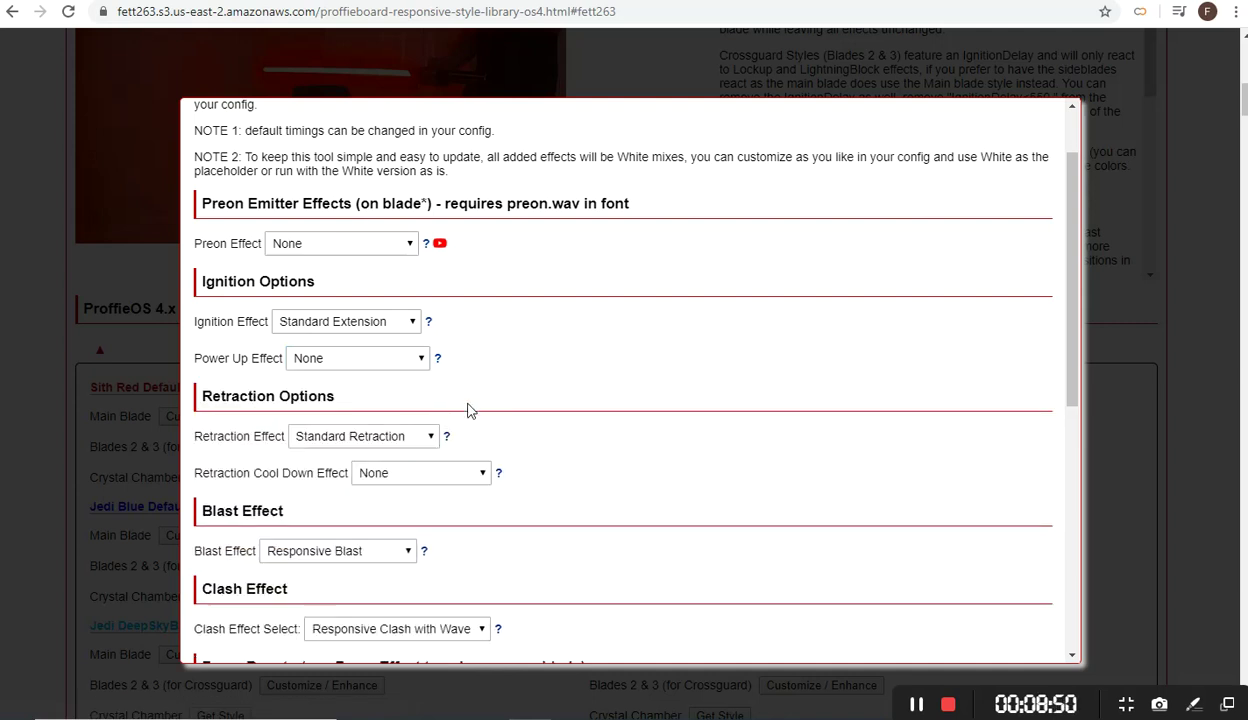
- Review the available choices for the Retraction Effect and the Retraction Cool Down Effect, leaving both settings as they are
scroll(540, 390, "down", 2)
left_click(380, 348)
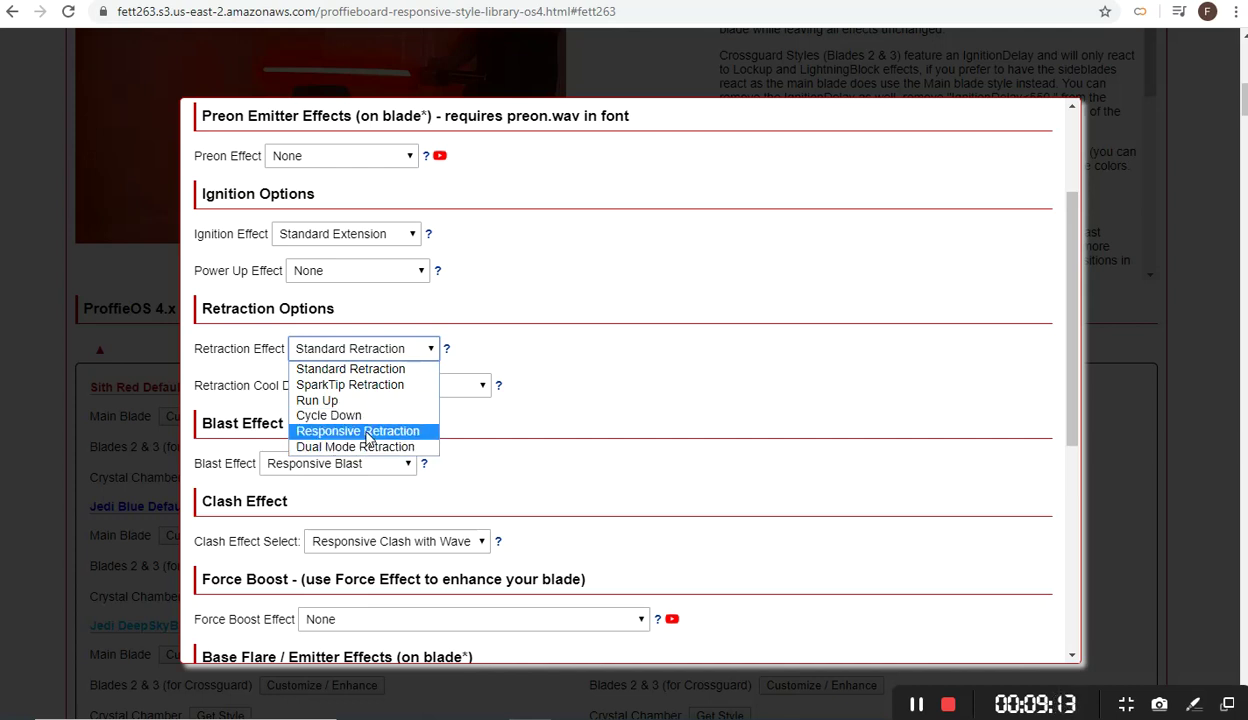
left_click(563, 381)
left_click(406, 390)
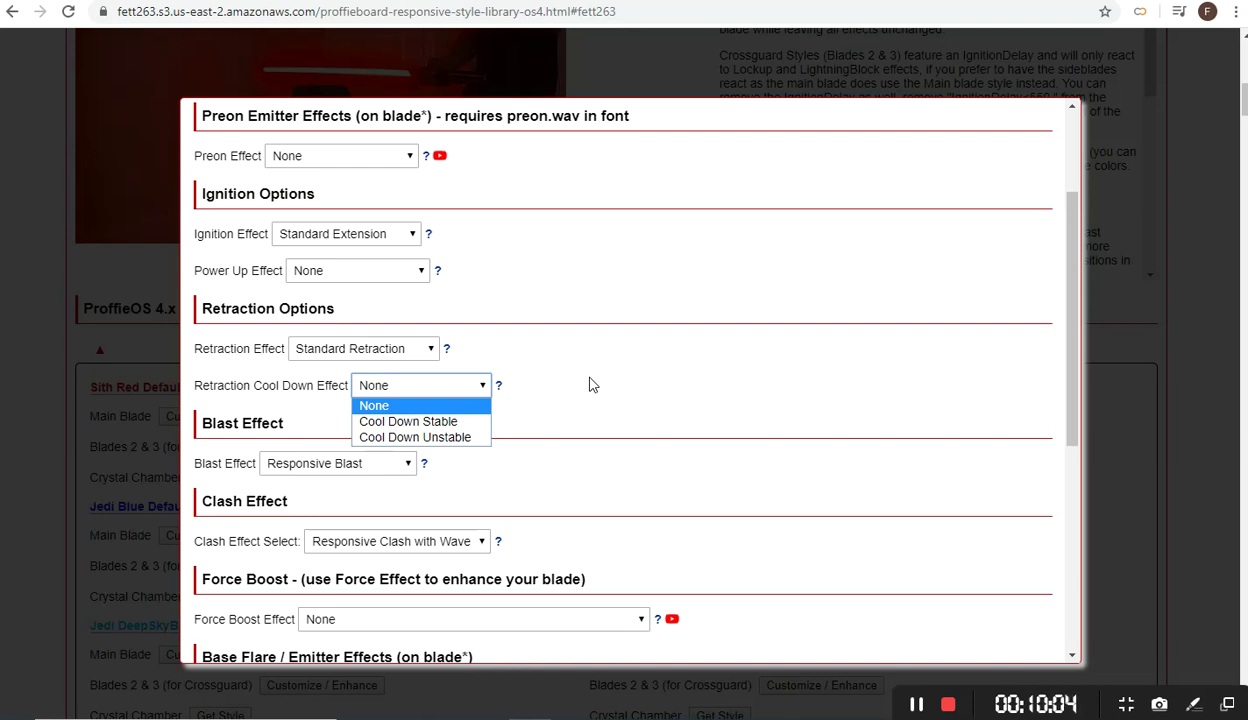
left_click(590, 385)
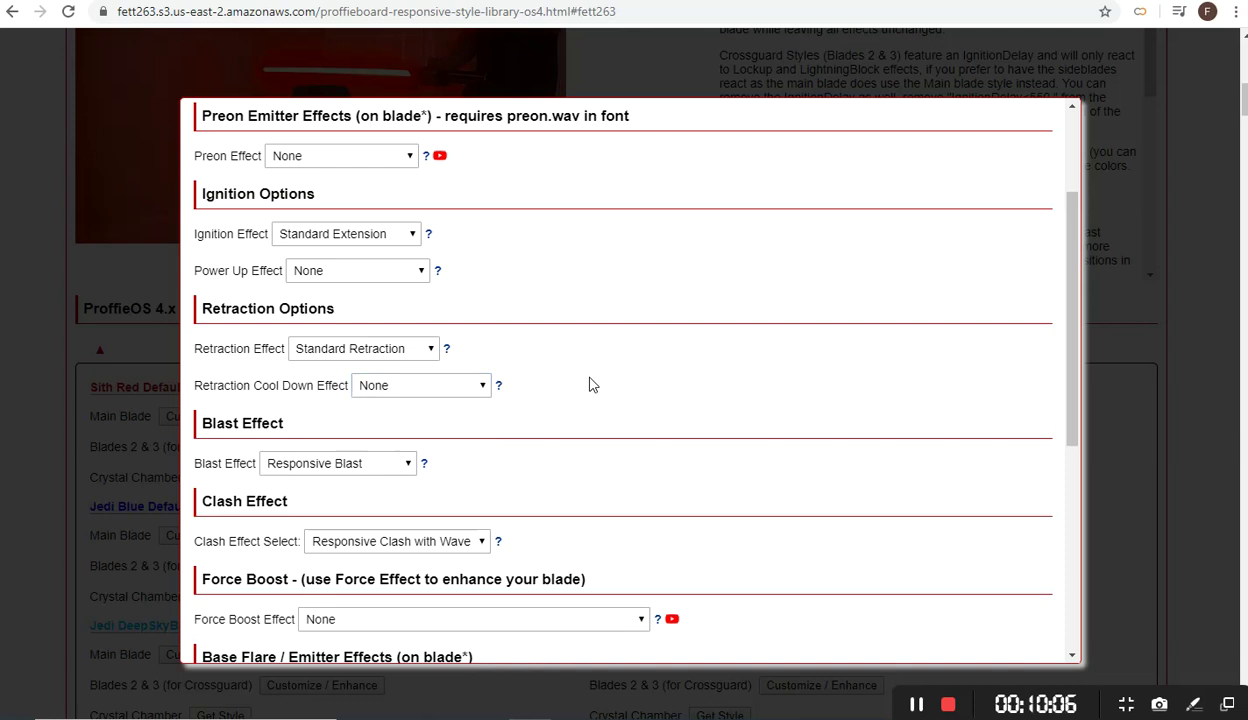
- Look through the Blast Effect and Clash Effect choices without picking a different option
left_click(400, 472)
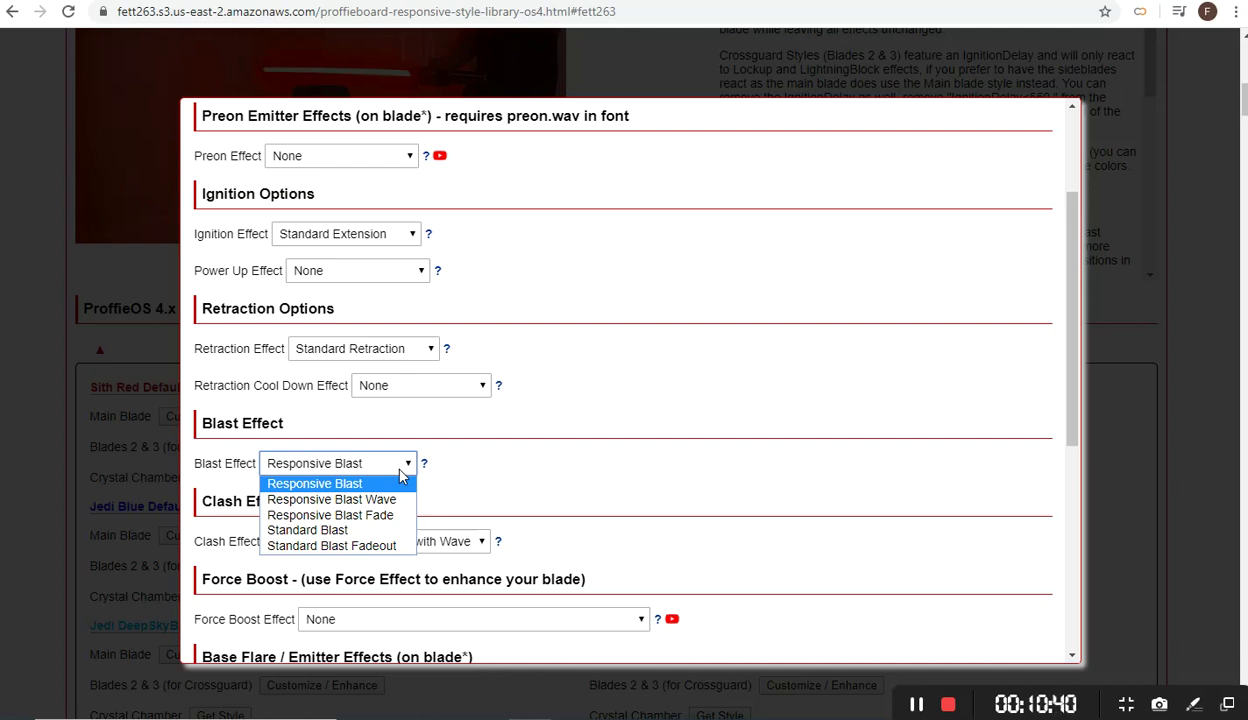
left_click(476, 472)
left_click(405, 541)
left_click(510, 468)
left_click(463, 542)
left_click(512, 468)
- Review the Force Boost Effect choices for the main blade and close the list without picking a different one
scroll(650, 420, "down", 2)
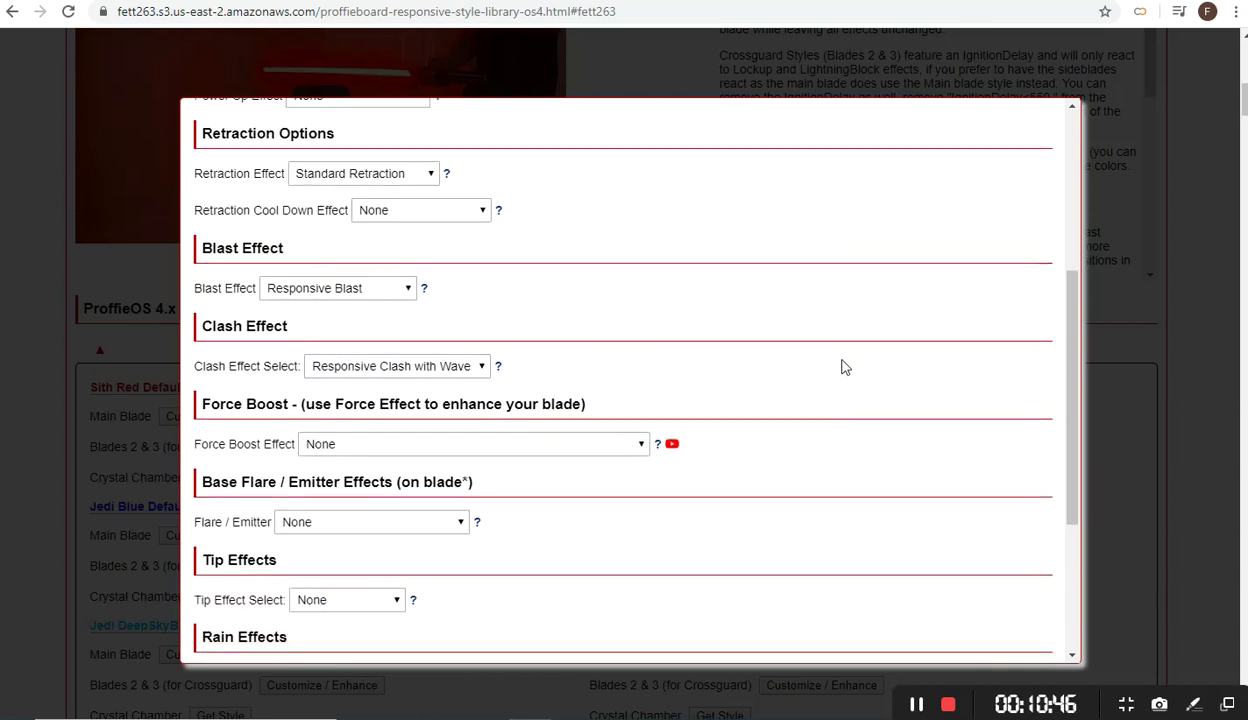
scroll(826, 362, "down", 1)
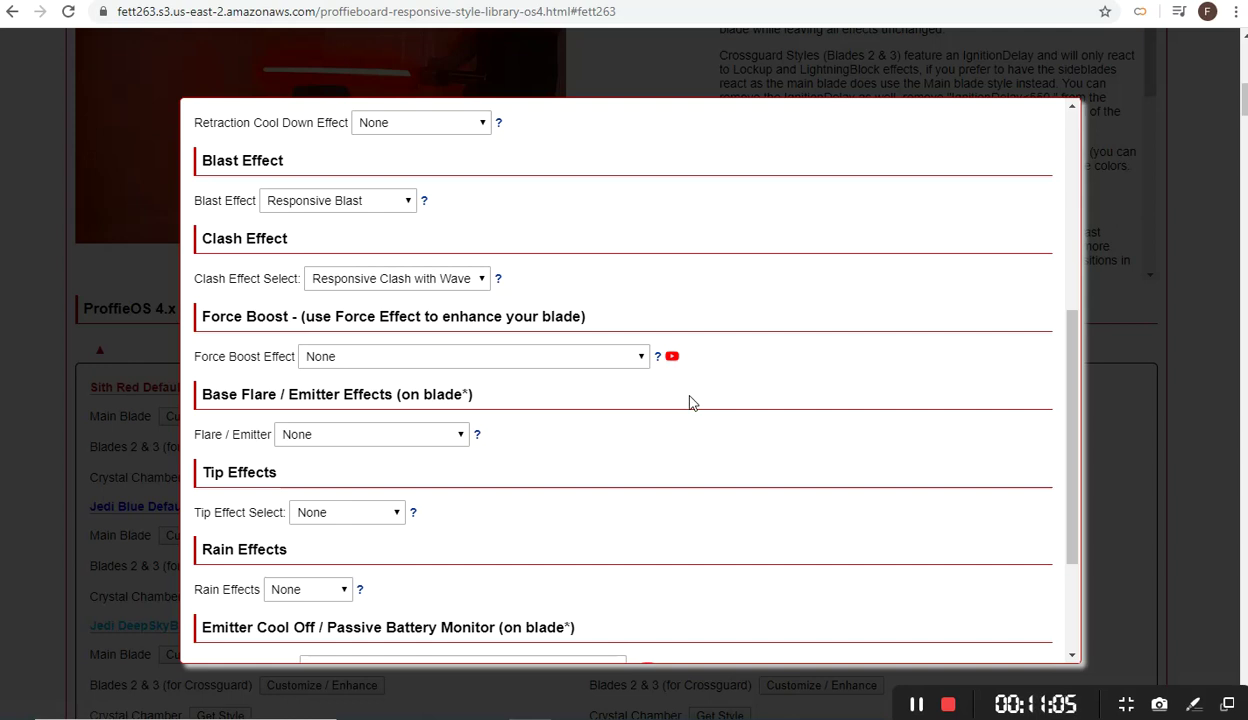
left_click(640, 362)
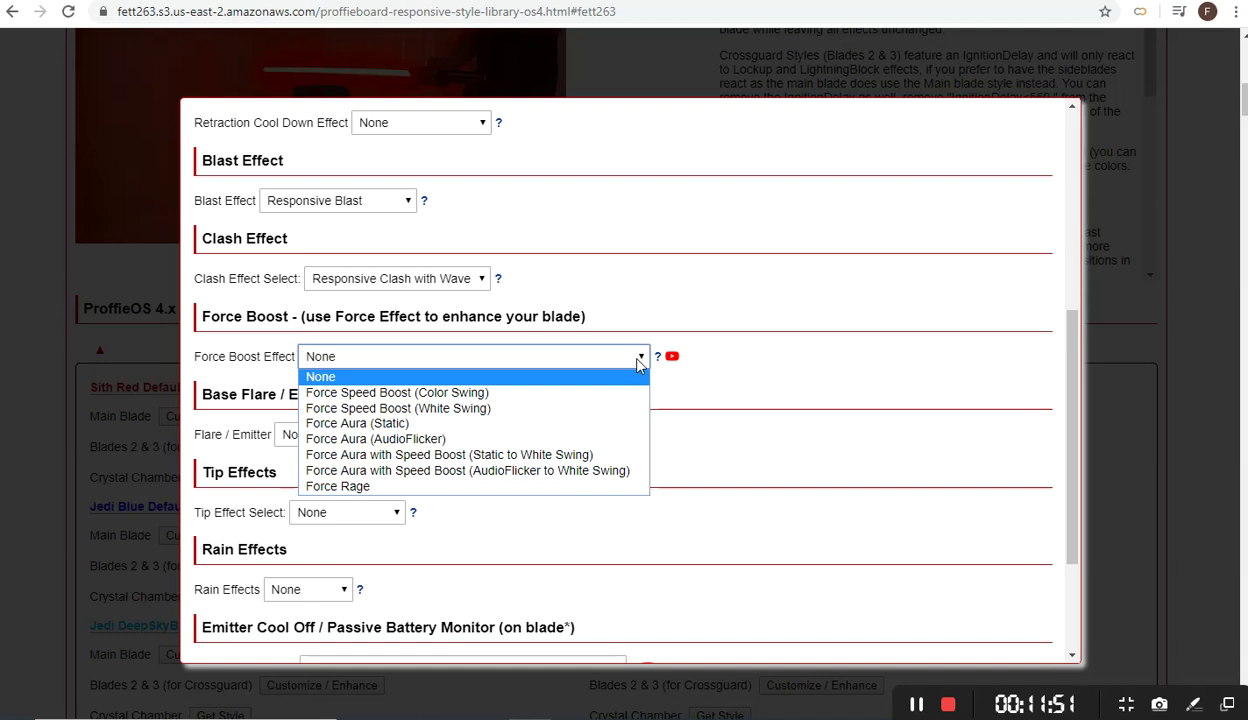
left_click(760, 395)
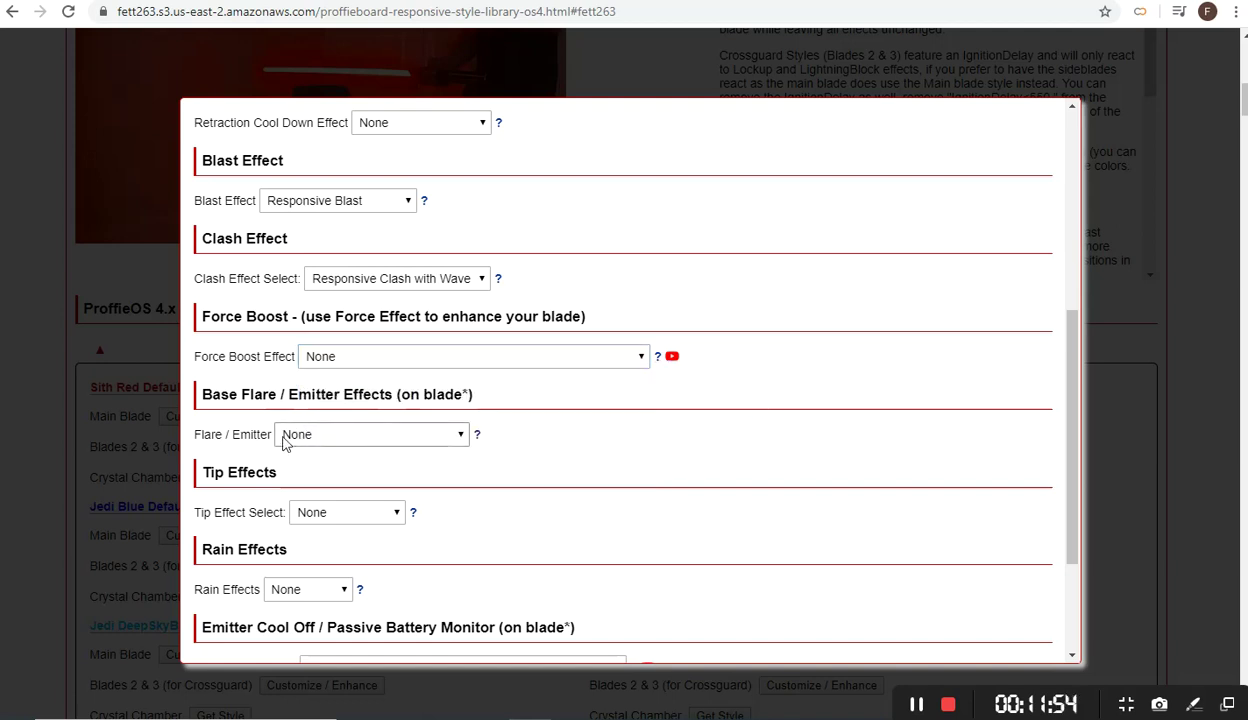
- Review the Flare / Emitter choices, read their help descriptions, and hide the descriptions again
left_click(458, 440)
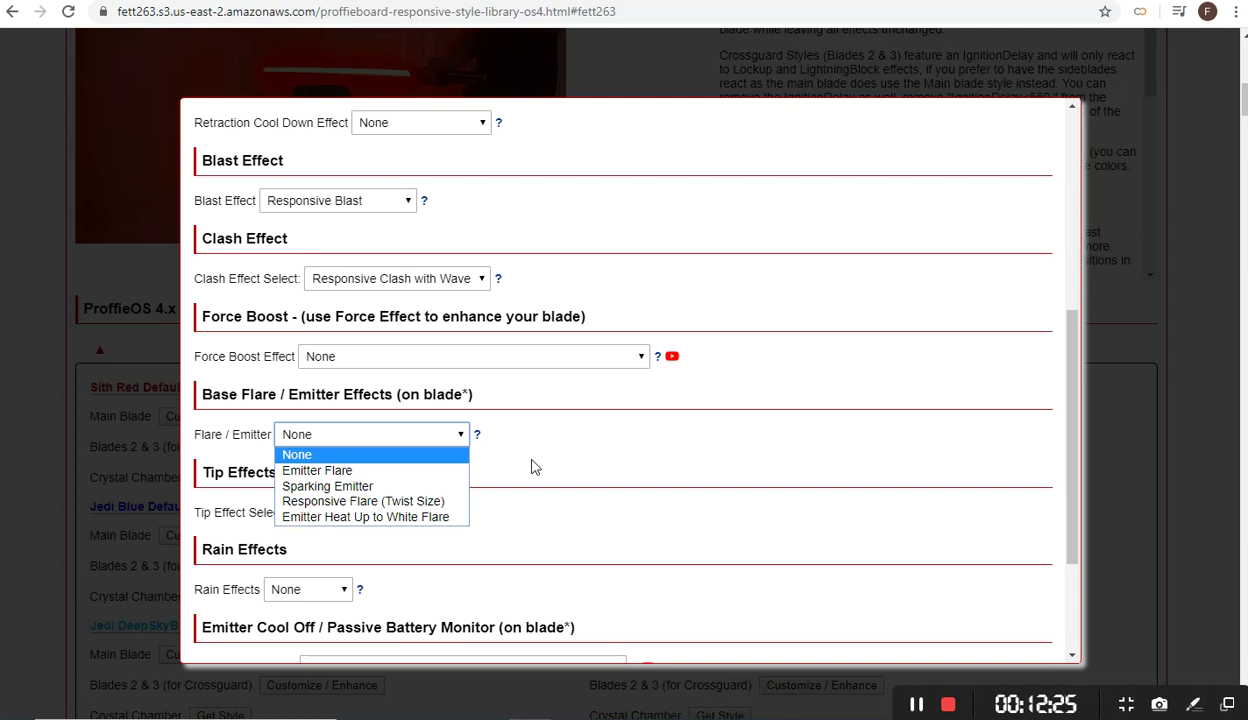
left_click(479, 440)
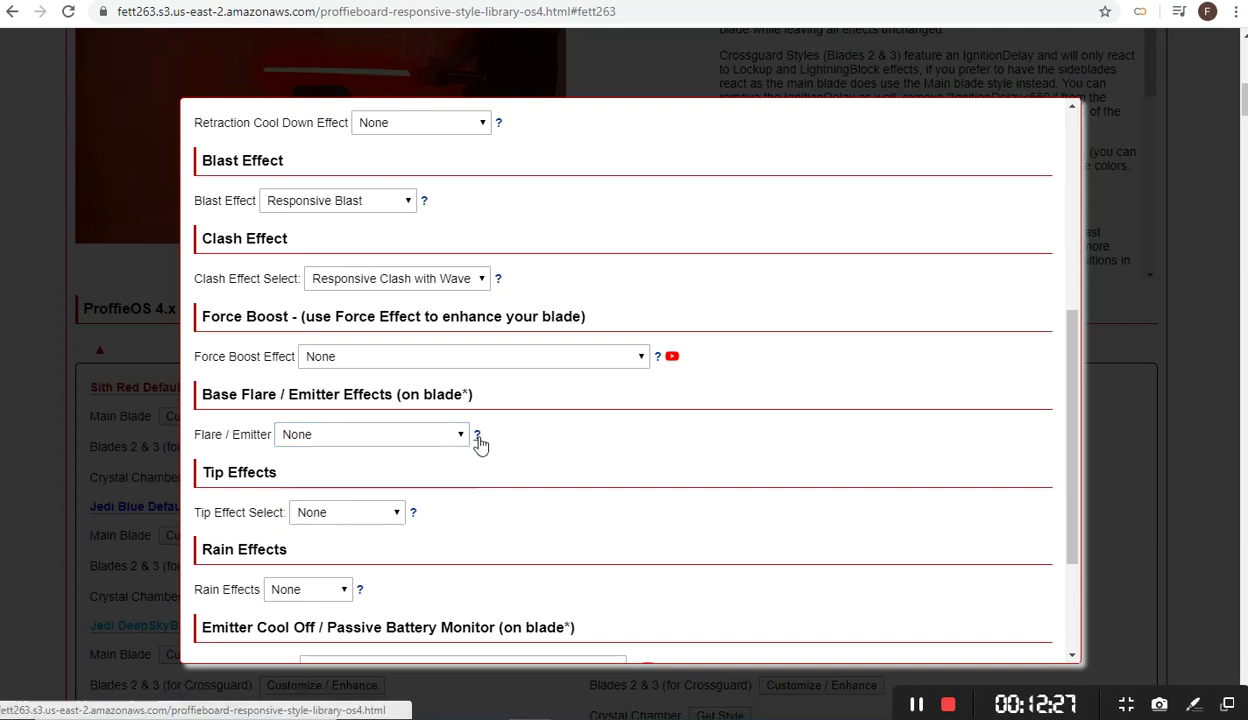
left_click(478, 436)
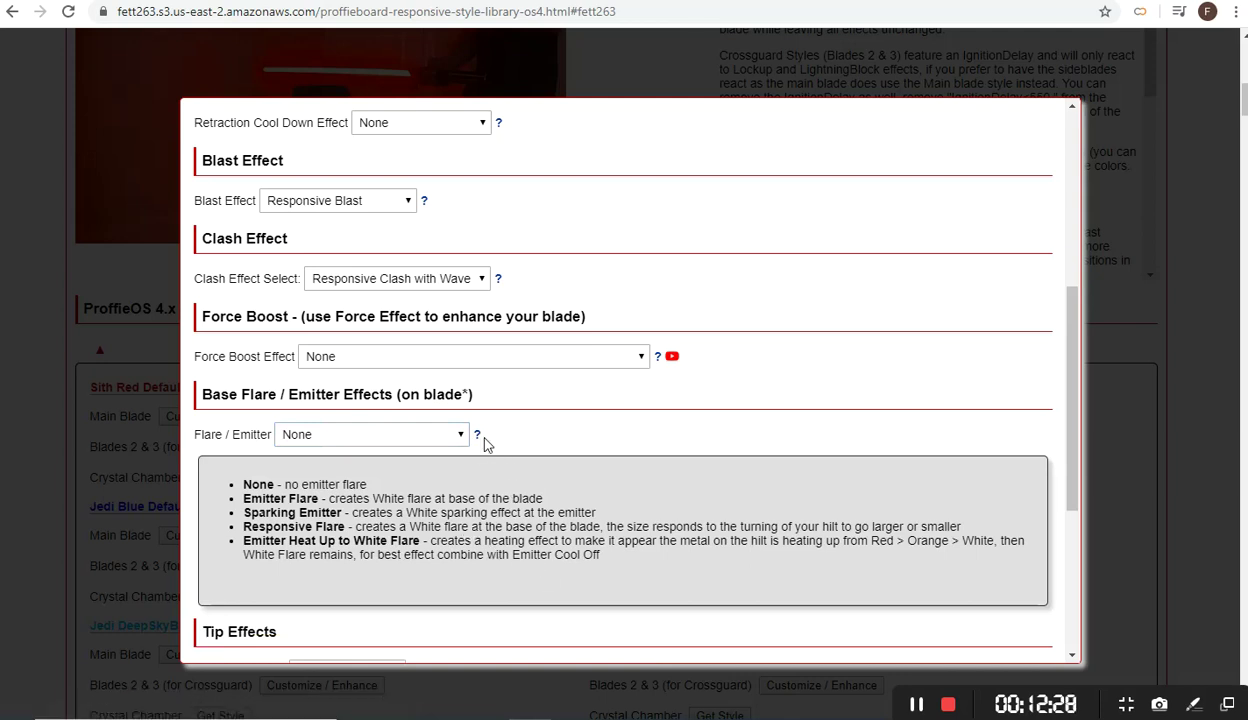
left_click(507, 496)
- Review the Rain Effects choices and the Emitter Cool Down choices, including the Passive Battery Monitor variants
scroll(540, 470, "down", 1)
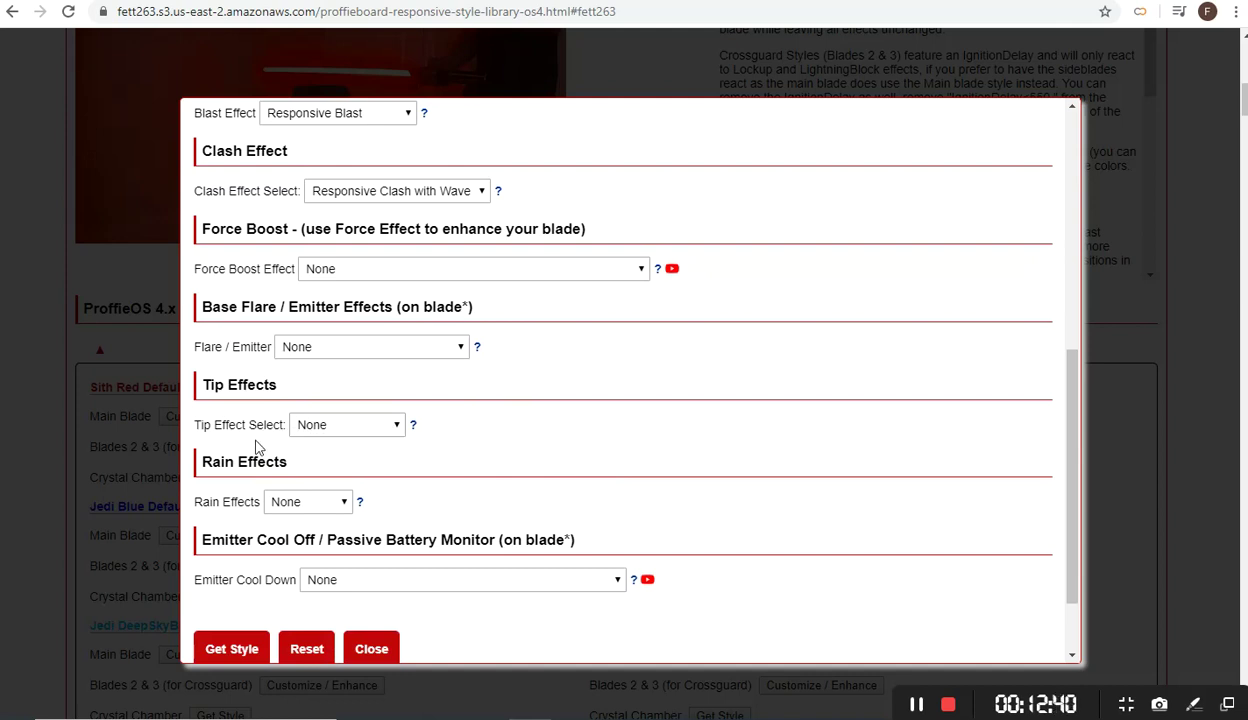
scroll(490, 440, "down", 1)
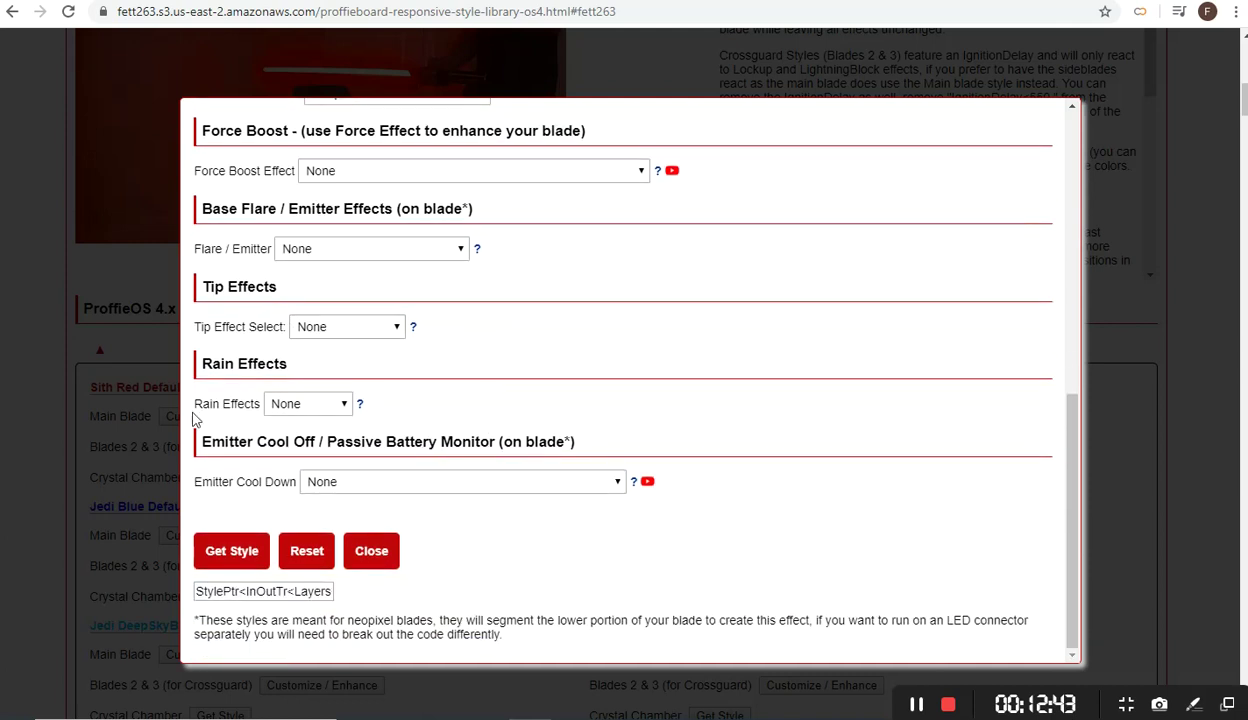
left_click(344, 405)
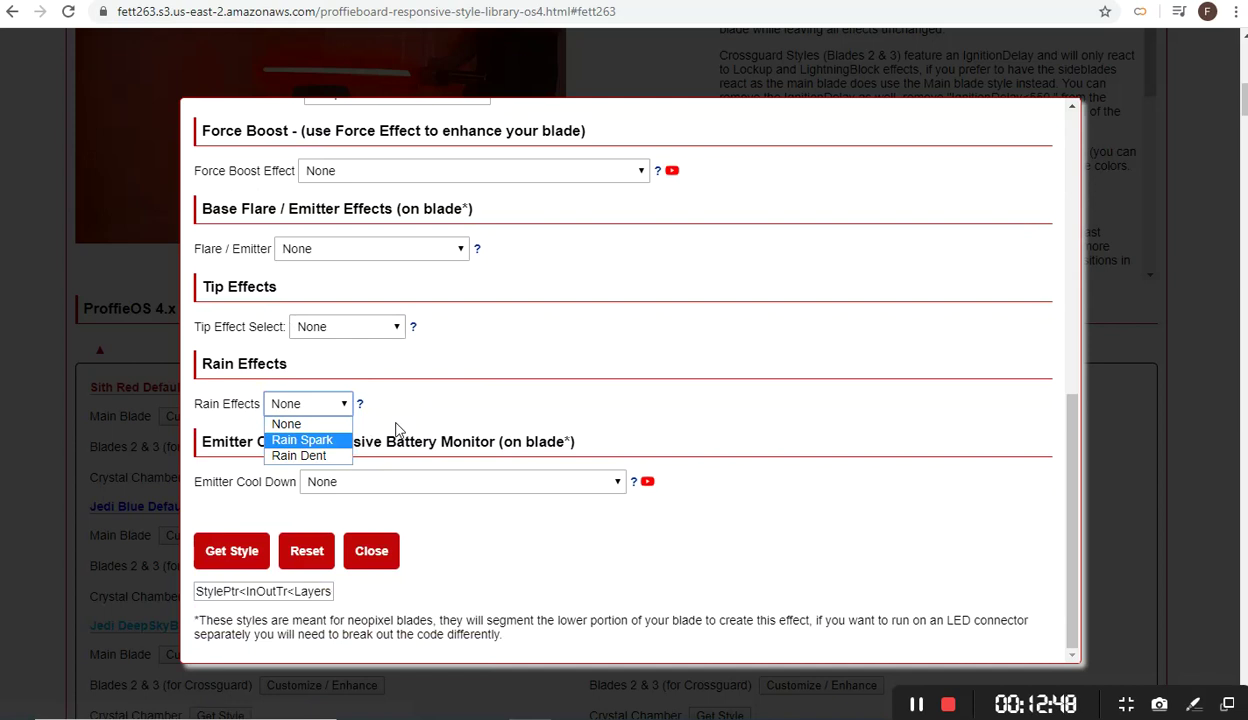
left_click(557, 381)
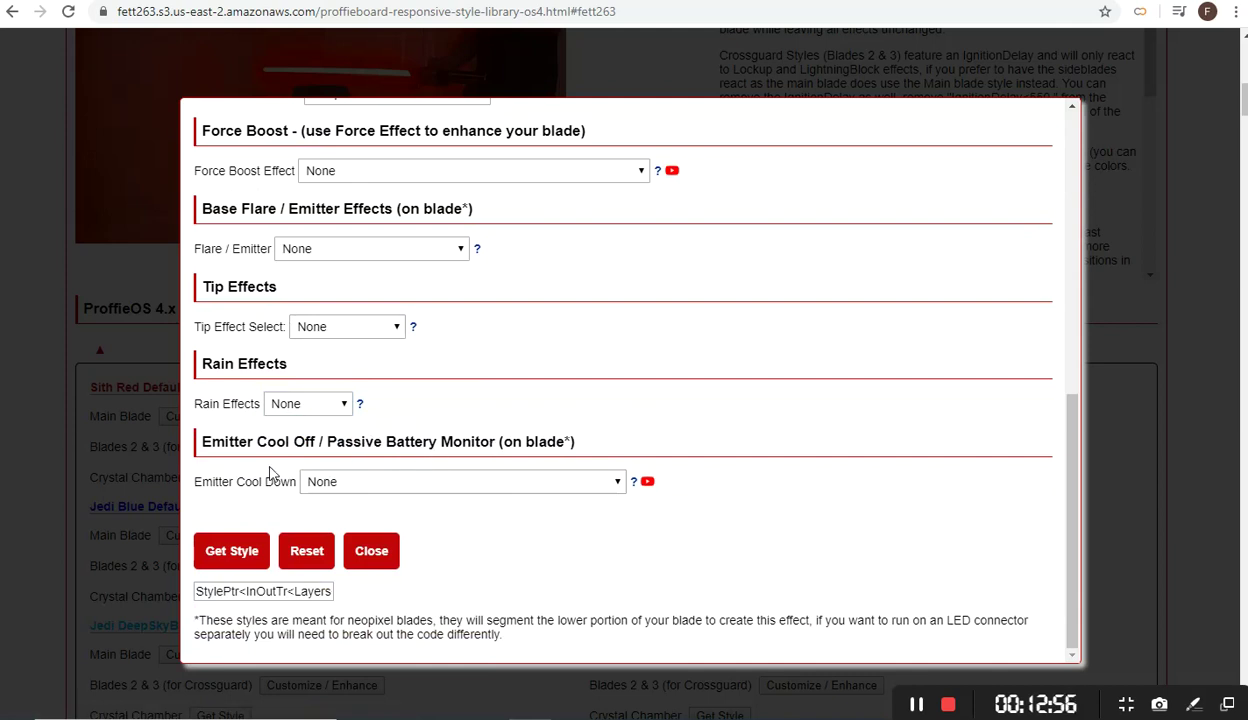
left_click(447, 483)
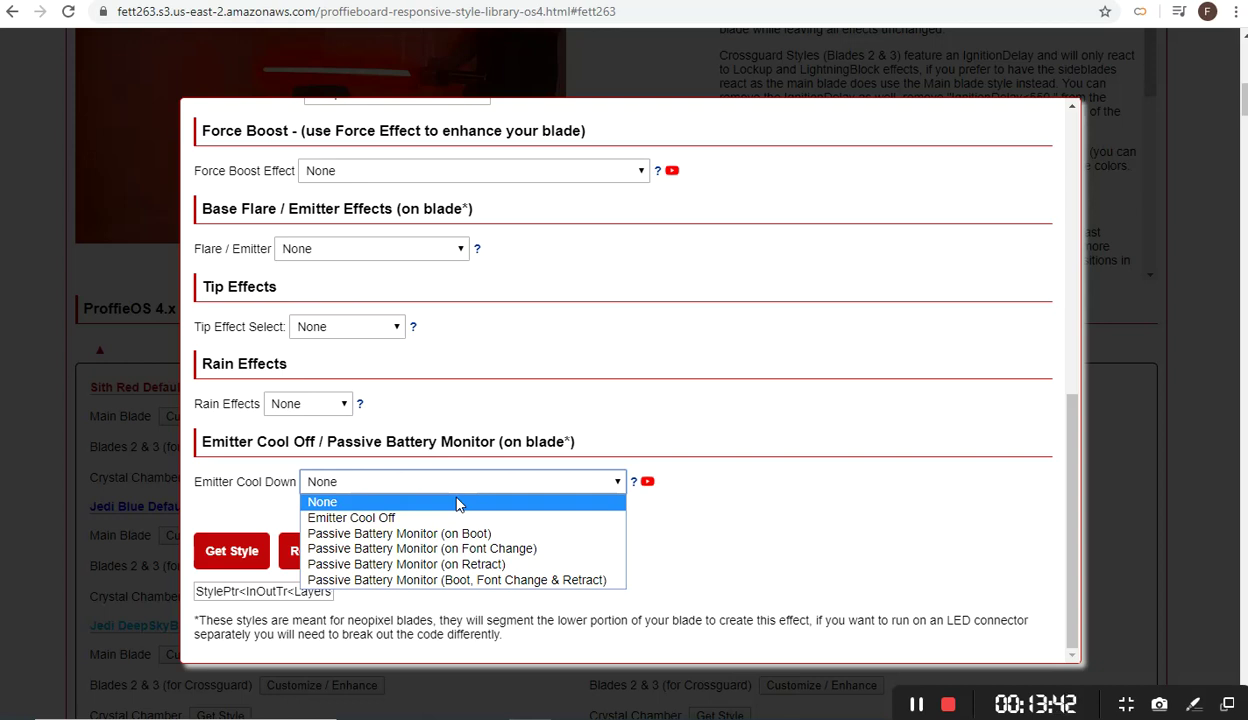
left_click(886, 479)
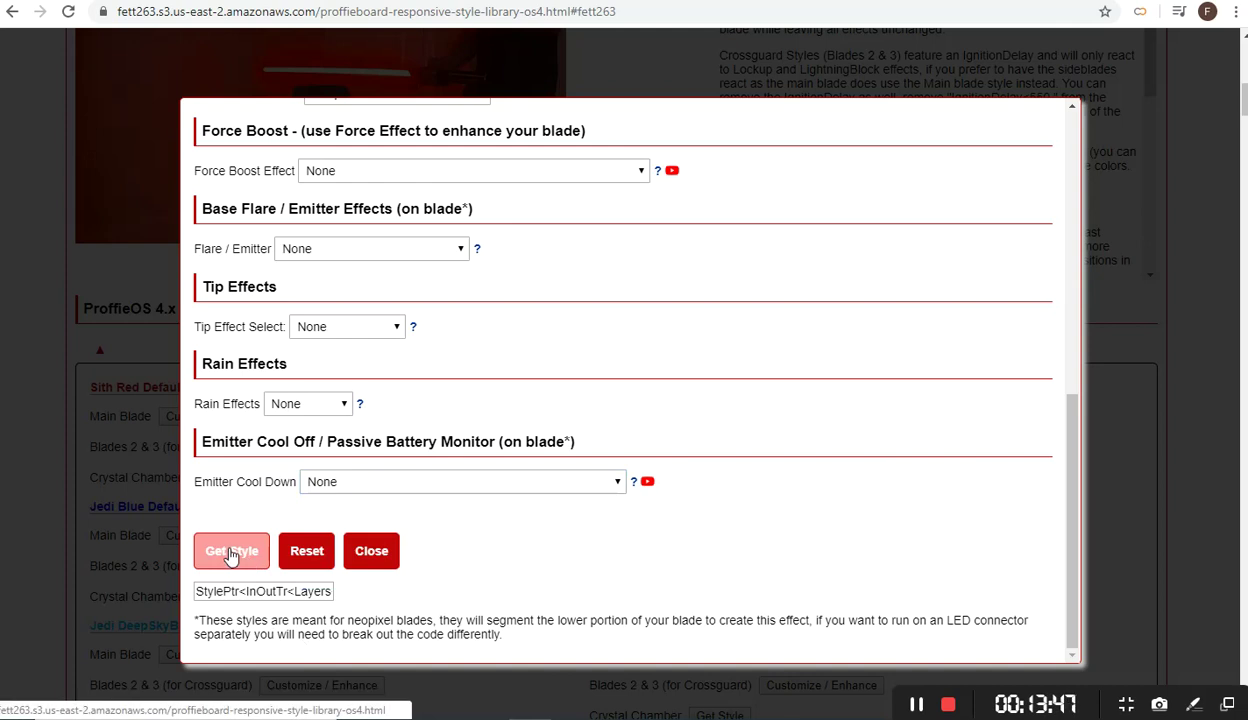
- Get the main blade's style code onto the clipboard, dismiss the notice, and switch to the config file in WordPad
left_click(231, 552)
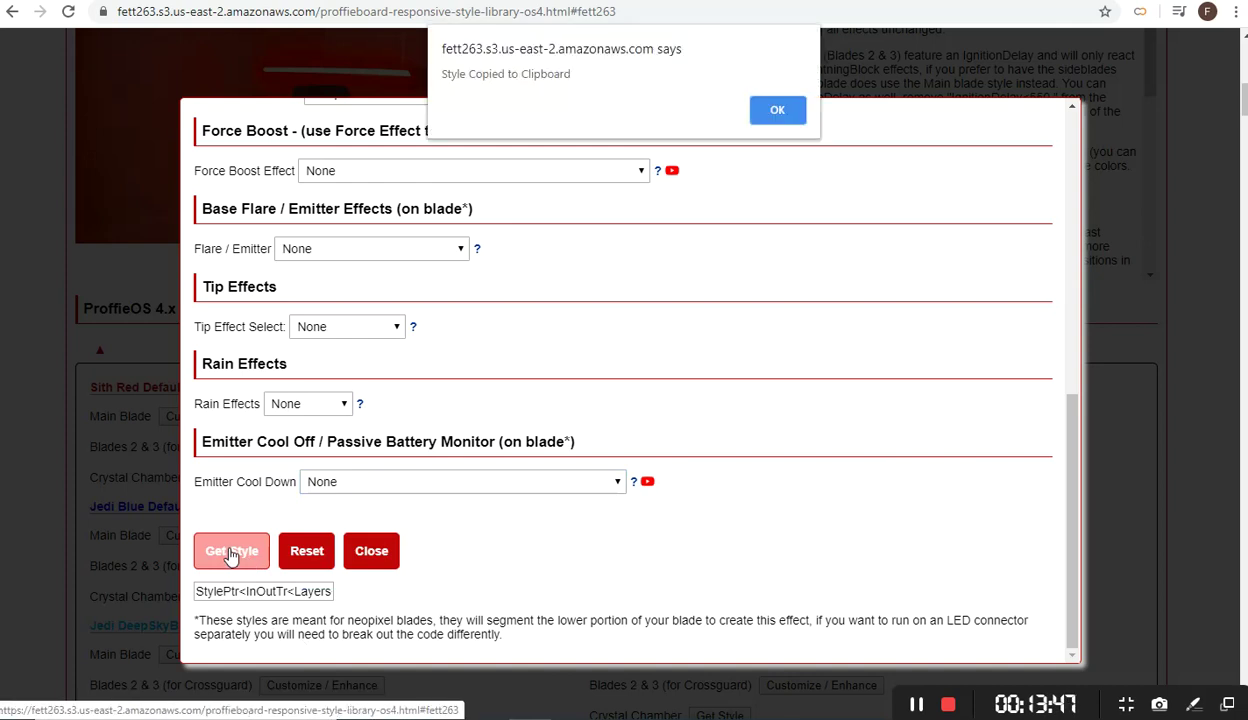
left_click(781, 114)
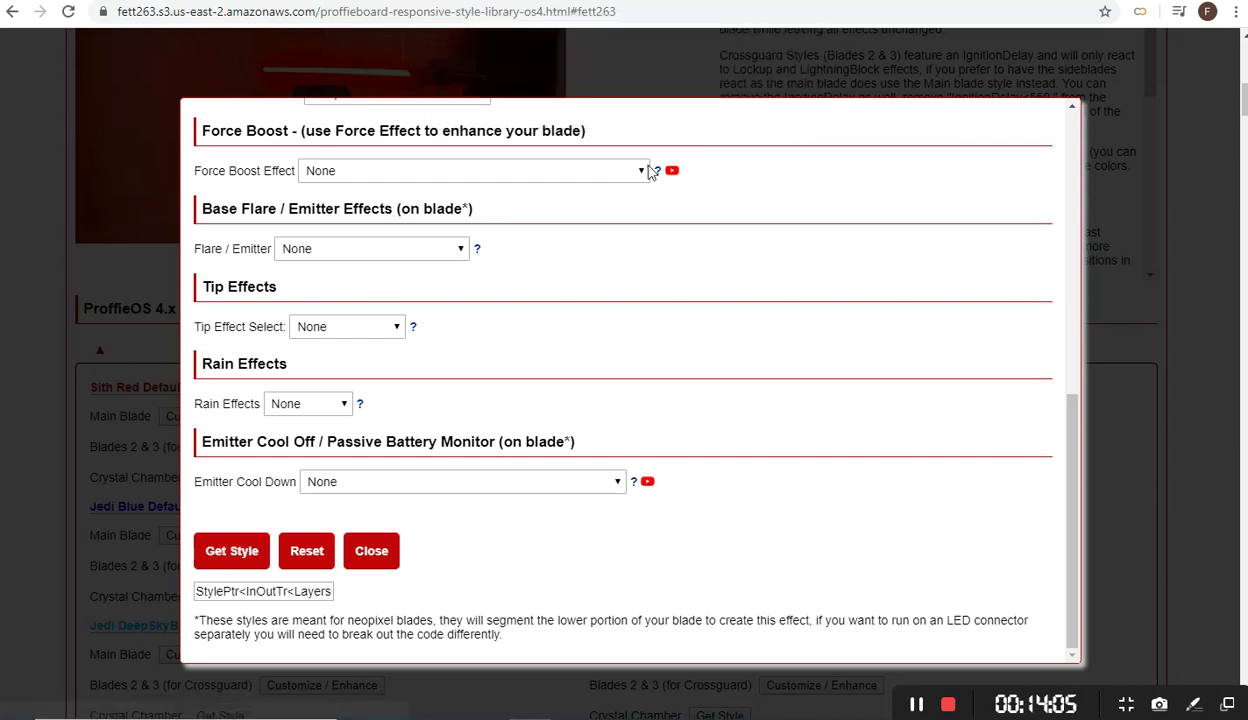
left_click(703, 716)
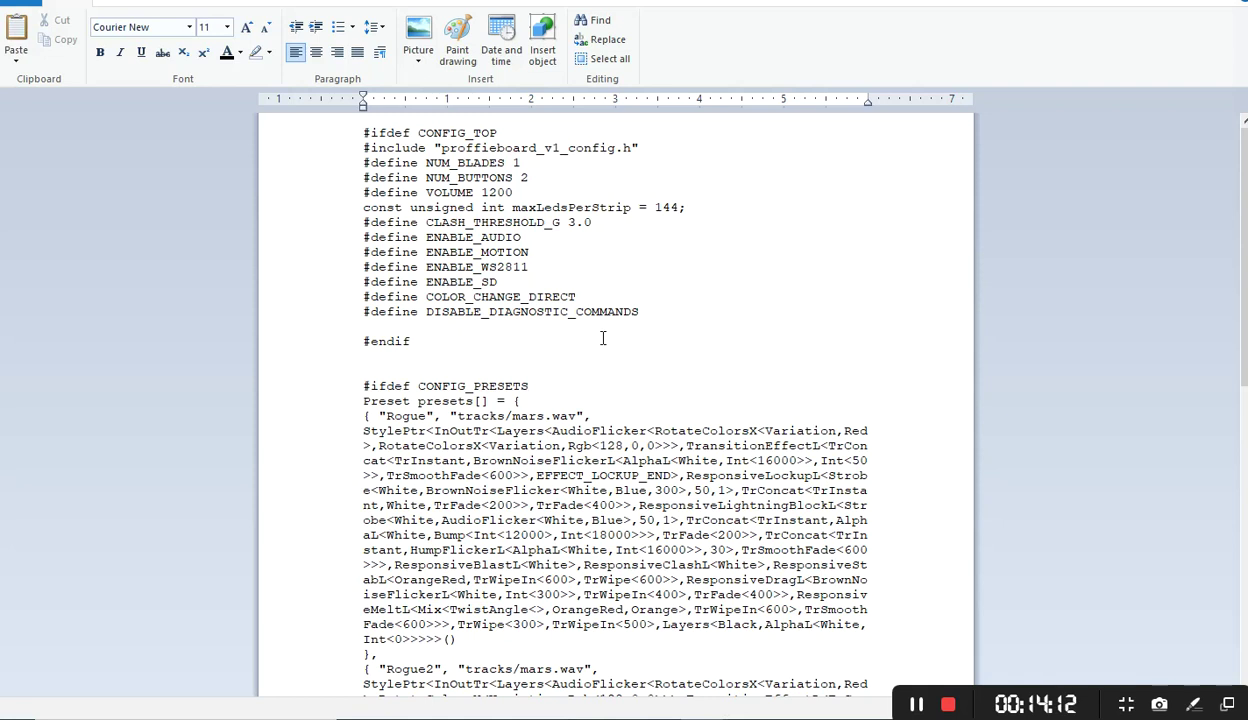
- Examine how the Rogue preset is built, from its opening line to its closing bracket, and check the NUM_BLADES definition
left_click(341, 415)
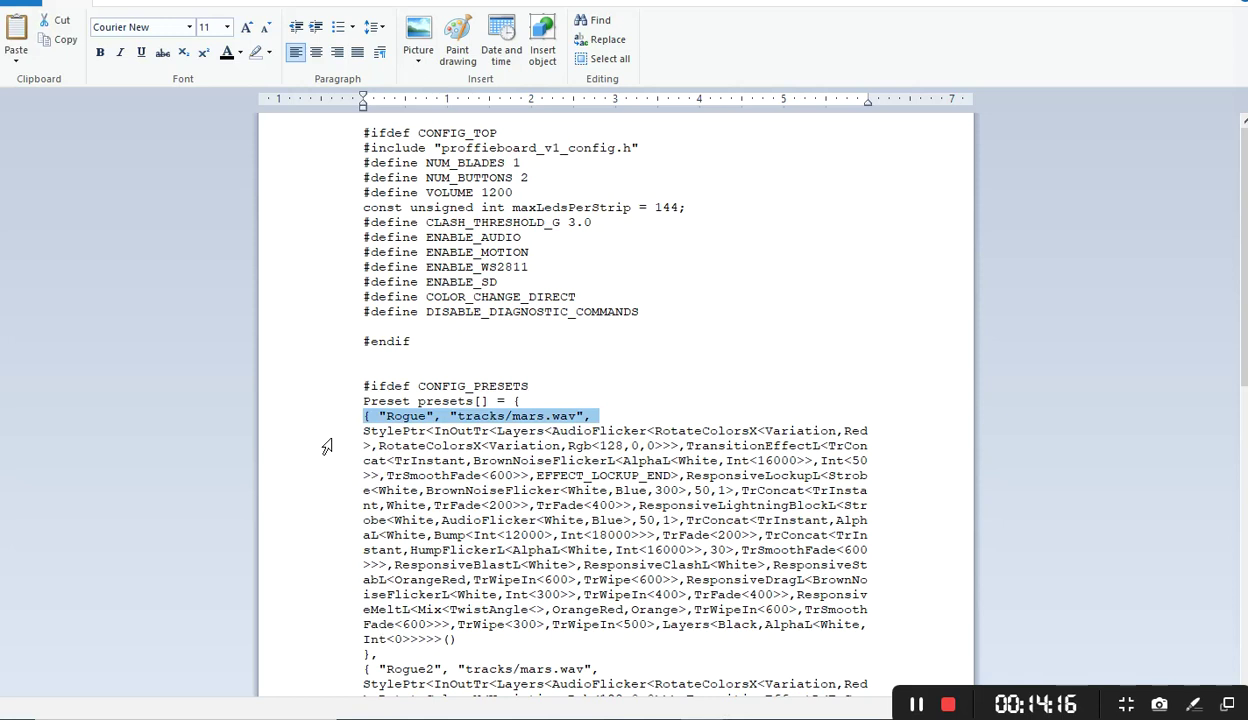
left_click(314, 653)
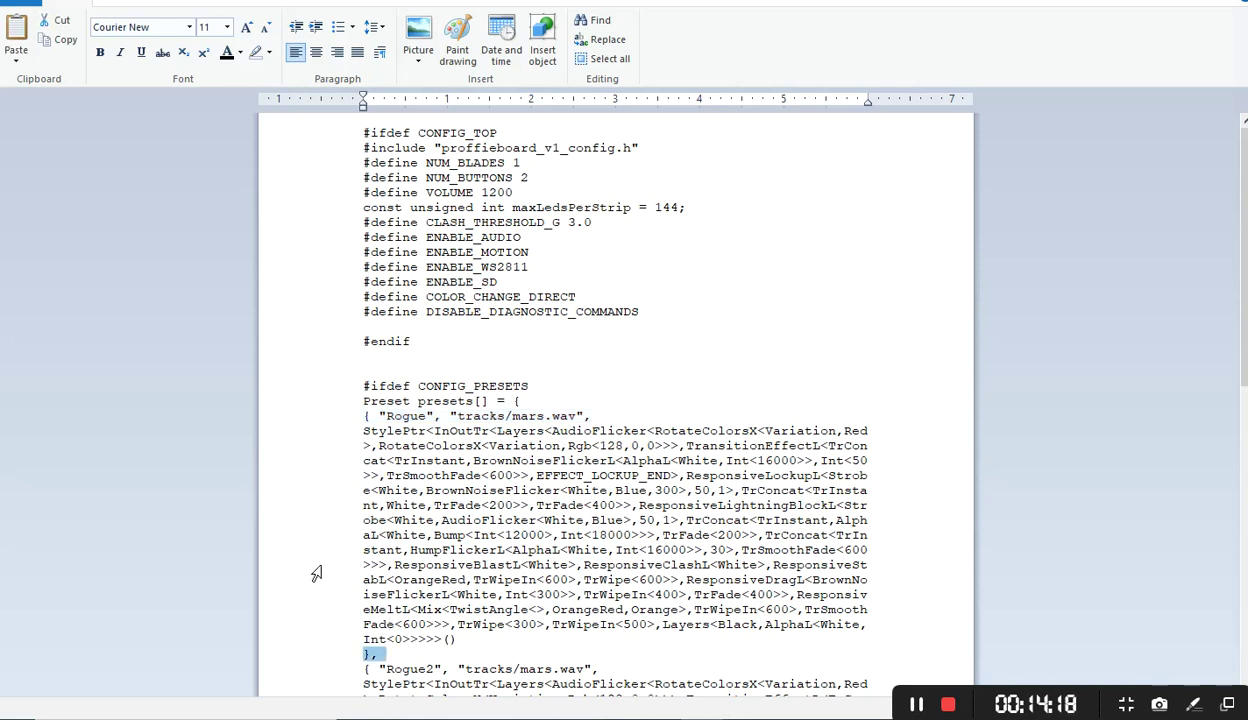
left_click_drag(326, 415, 335, 640)
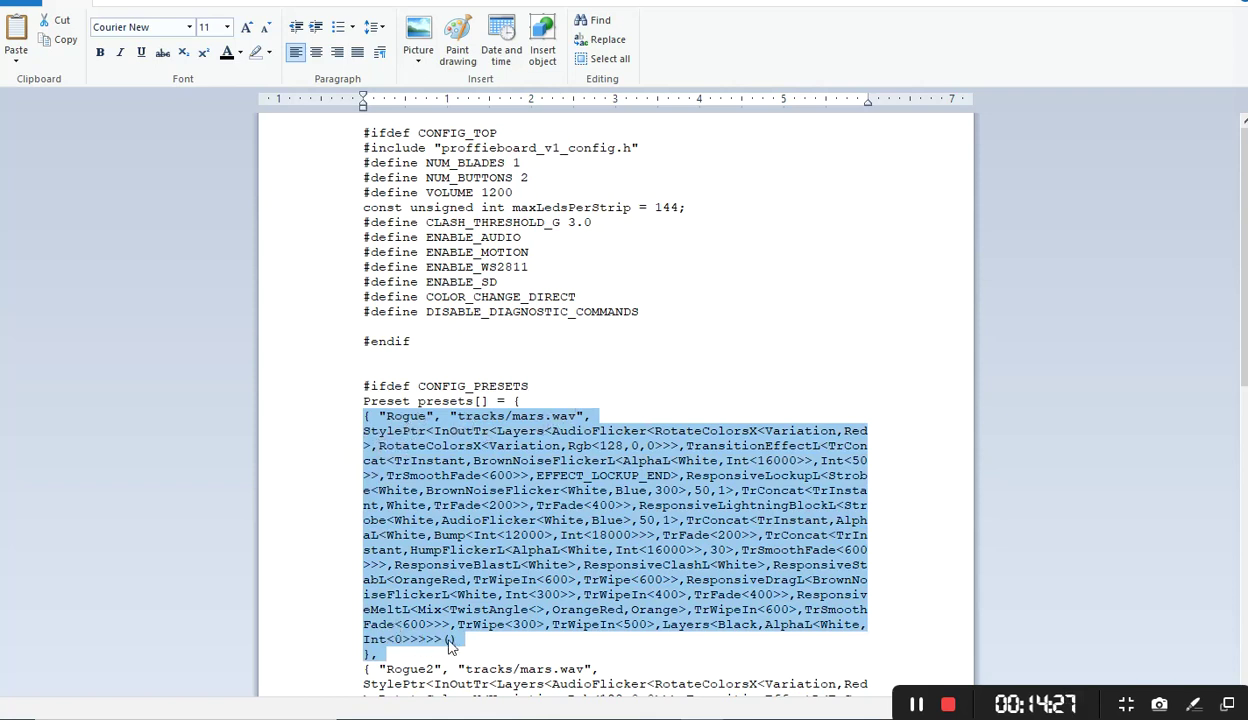
left_click(360, 421)
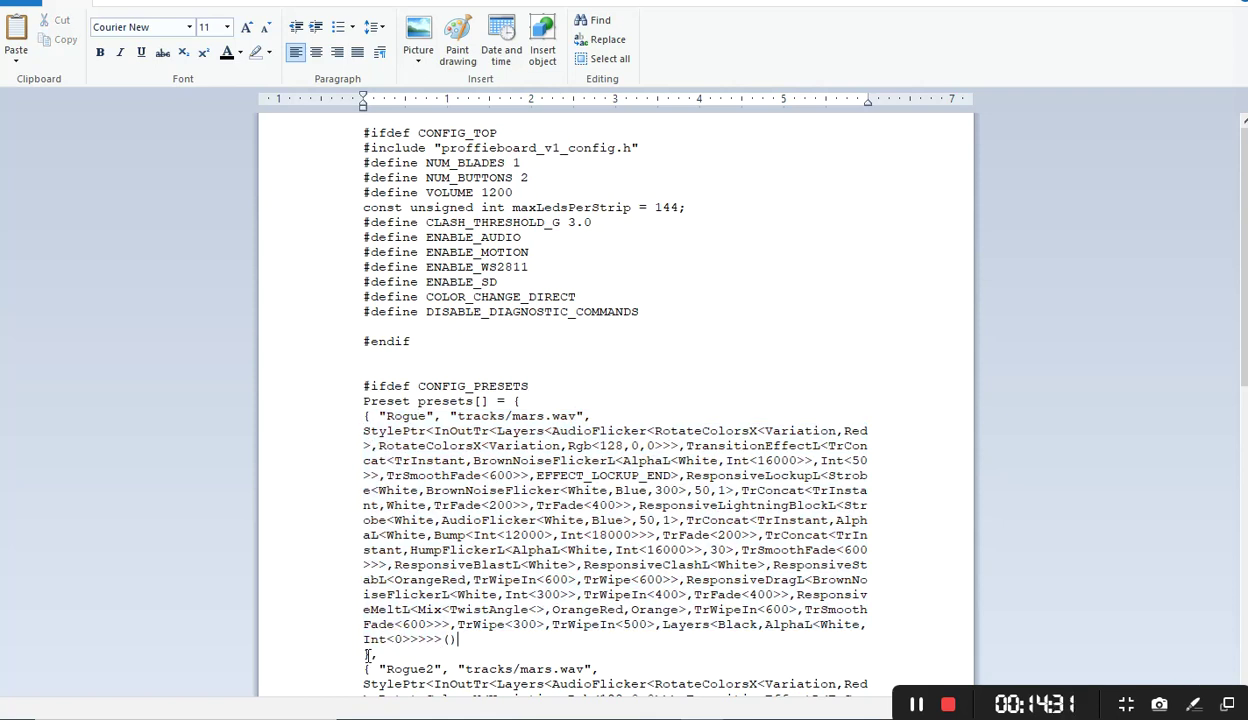
double_click(367, 654)
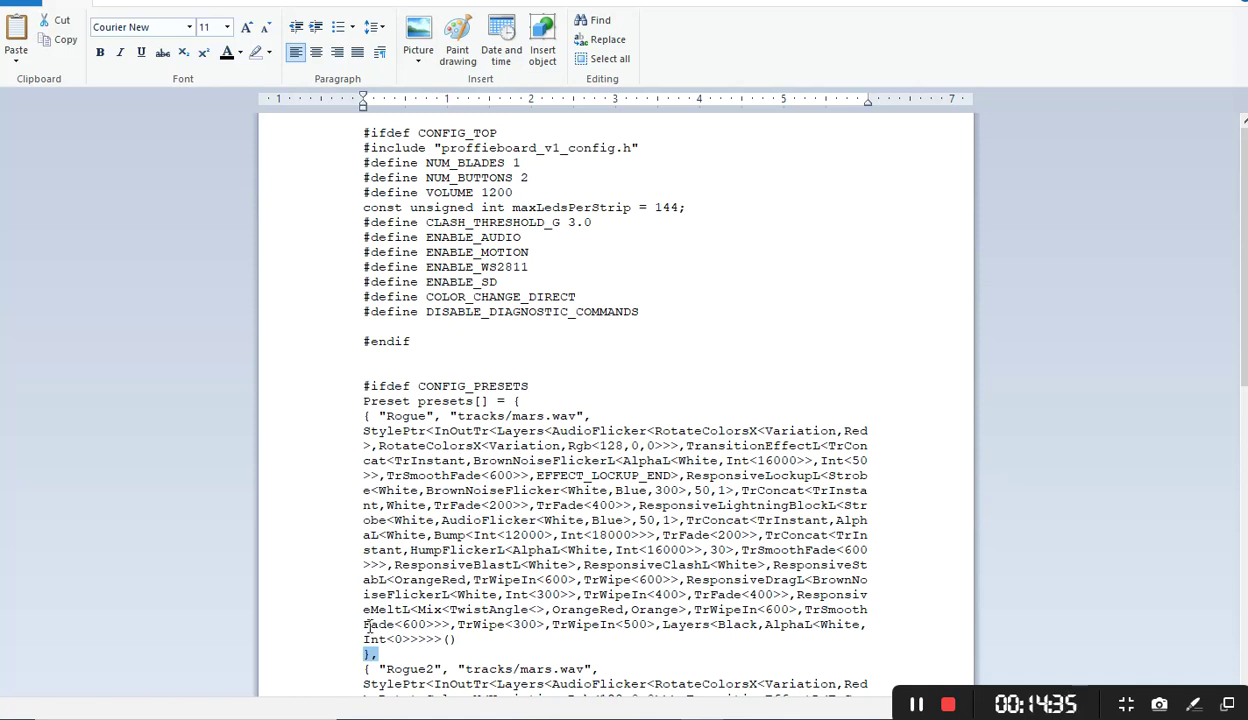
left_click(522, 162)
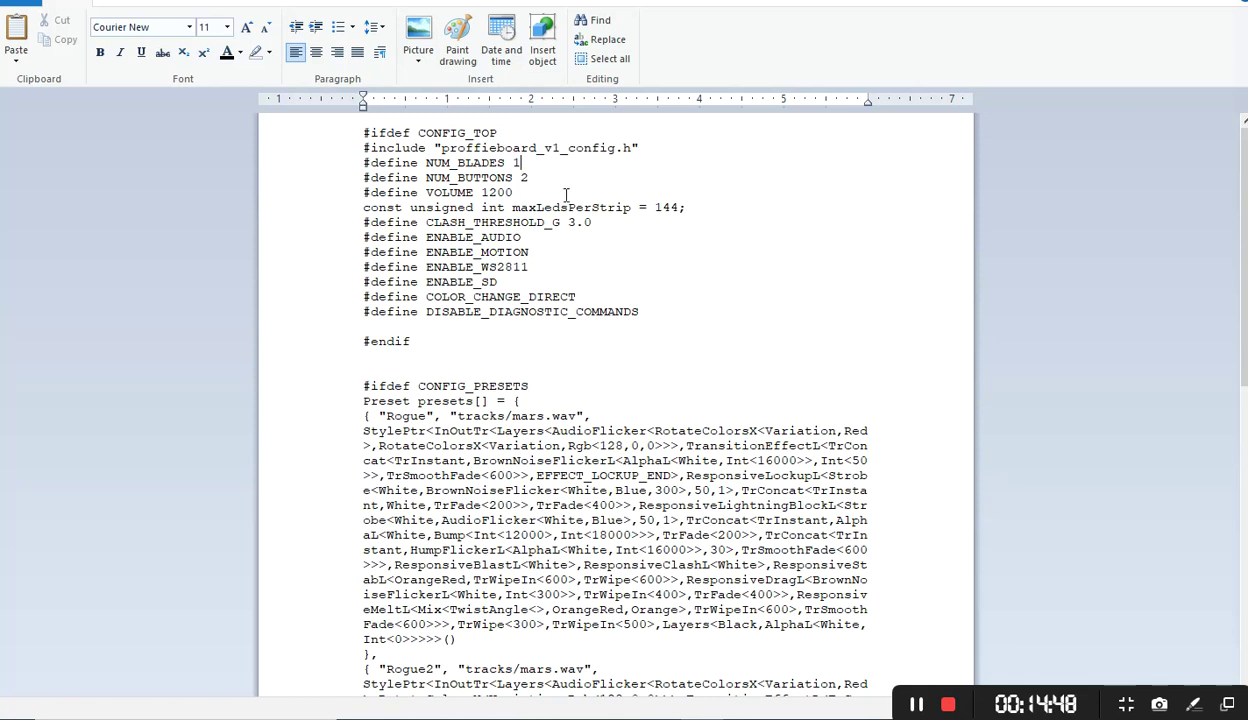
- Delete the existing StylePtr blade style code from the Rogue preset, keeping its header line and closing bracket
left_click(365, 458)
left_click(488, 642)
left_click_drag(488, 642, 335, 443)
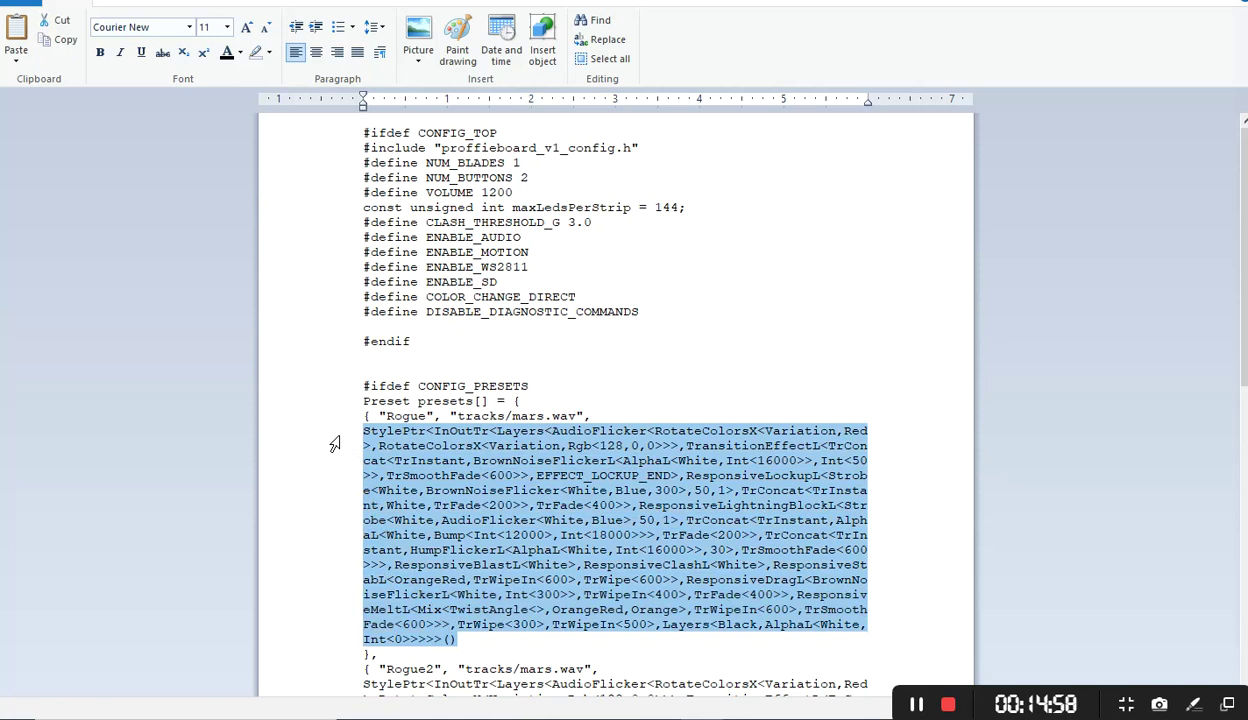
key("Delete")
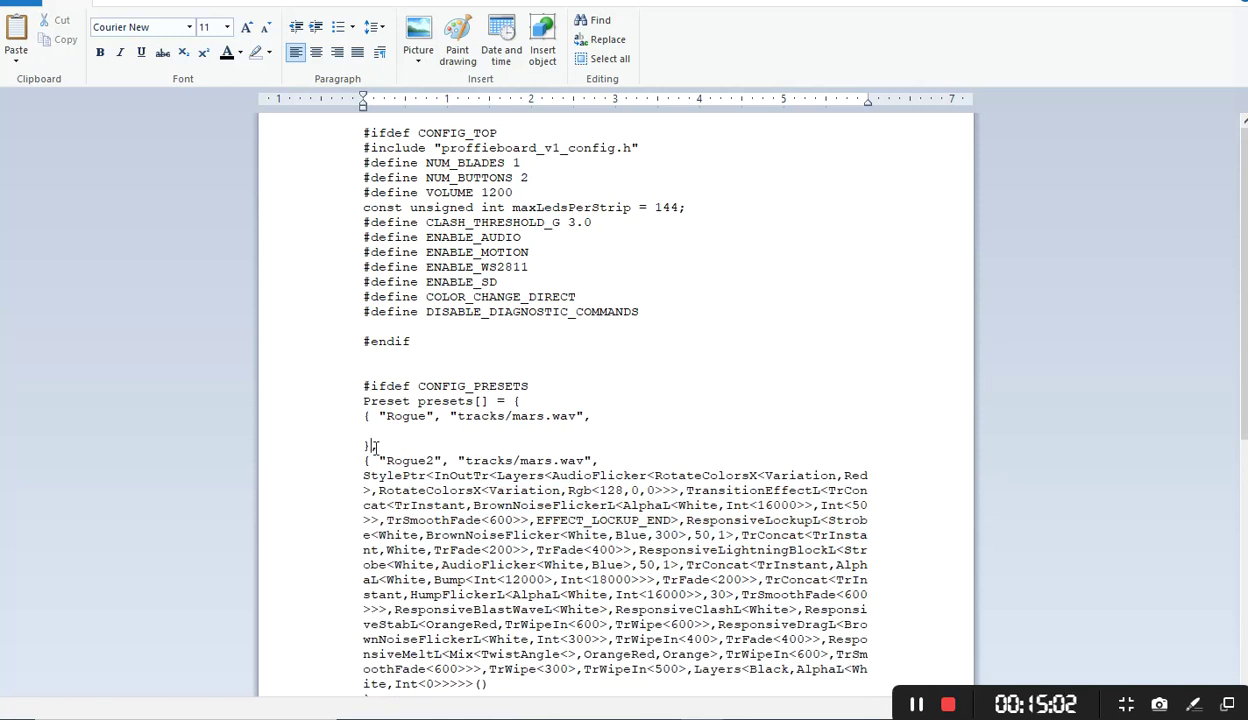
- Paste the copied blade style code on the empty line inside the Rogue preset, above its closing bracket
left_click_drag(363, 444, 378, 446)
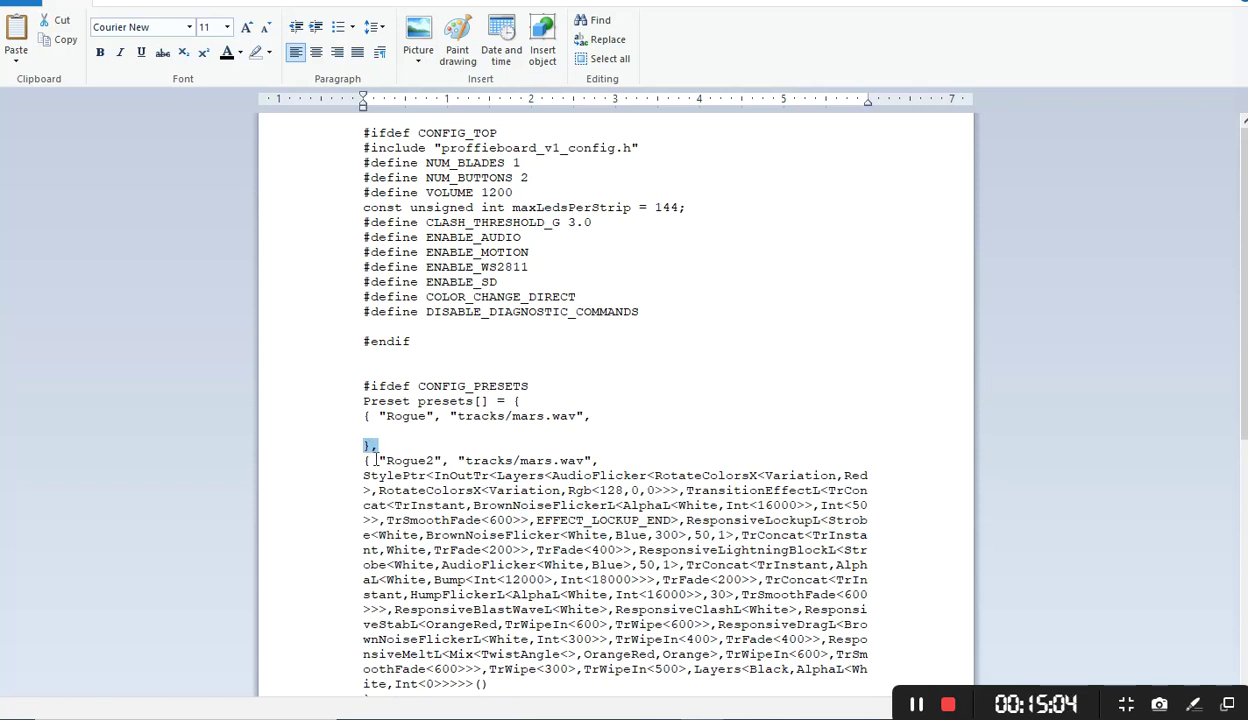
left_click(368, 432)
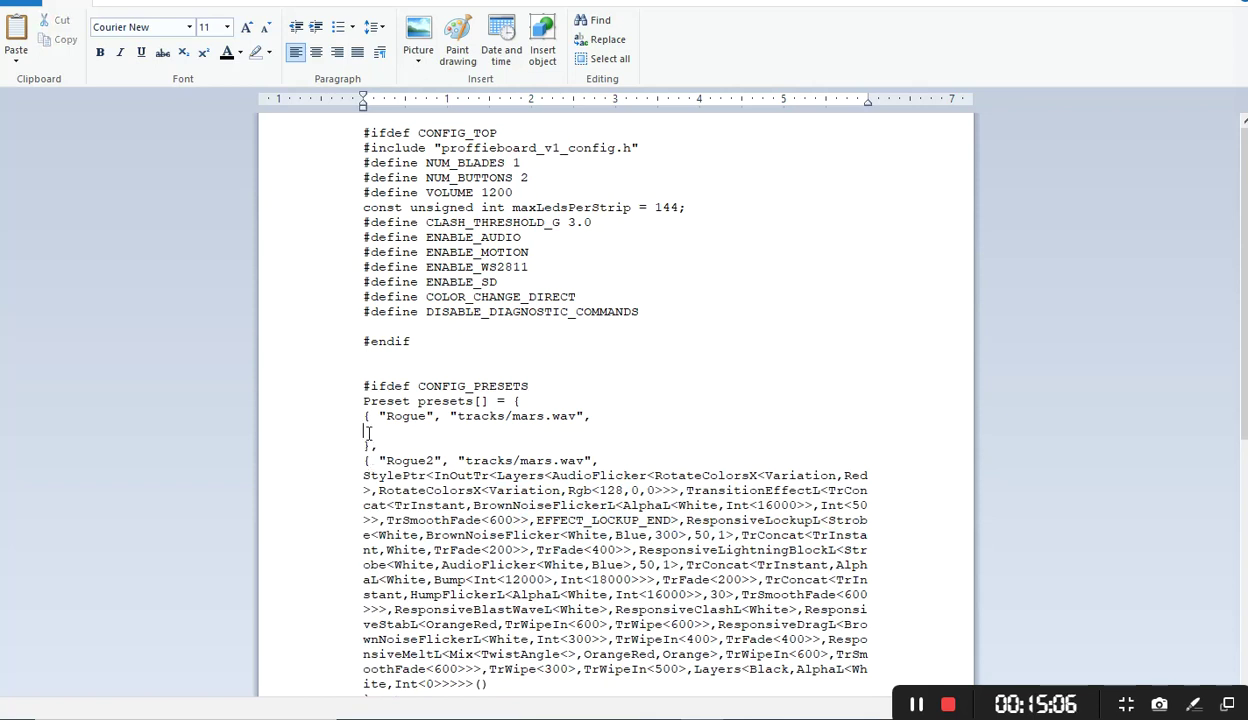
right_click(368, 432)
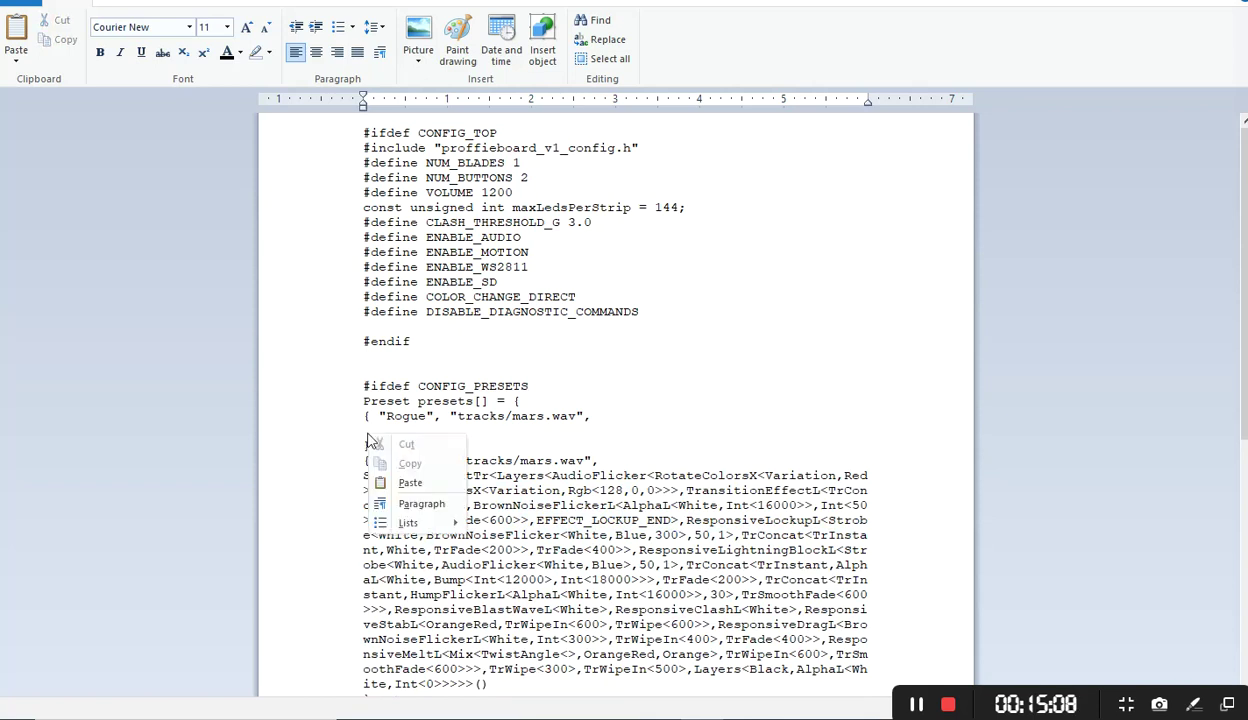
left_click(395, 484)
- Add an empty preset above Rogue with the header { "Rogue2", "tracks/mars.wav", followed by a blank line and a closing },
scroll(700, 540, "down", 2)
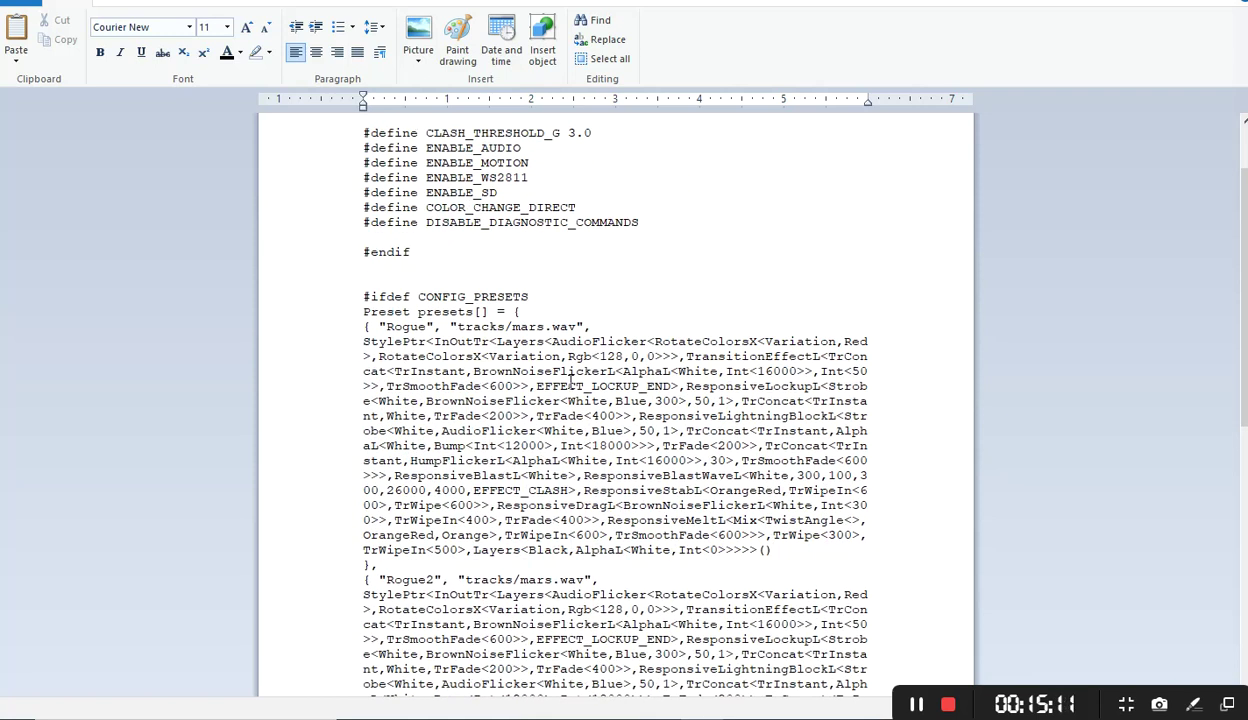
left_click(360, 327)
key("Return")
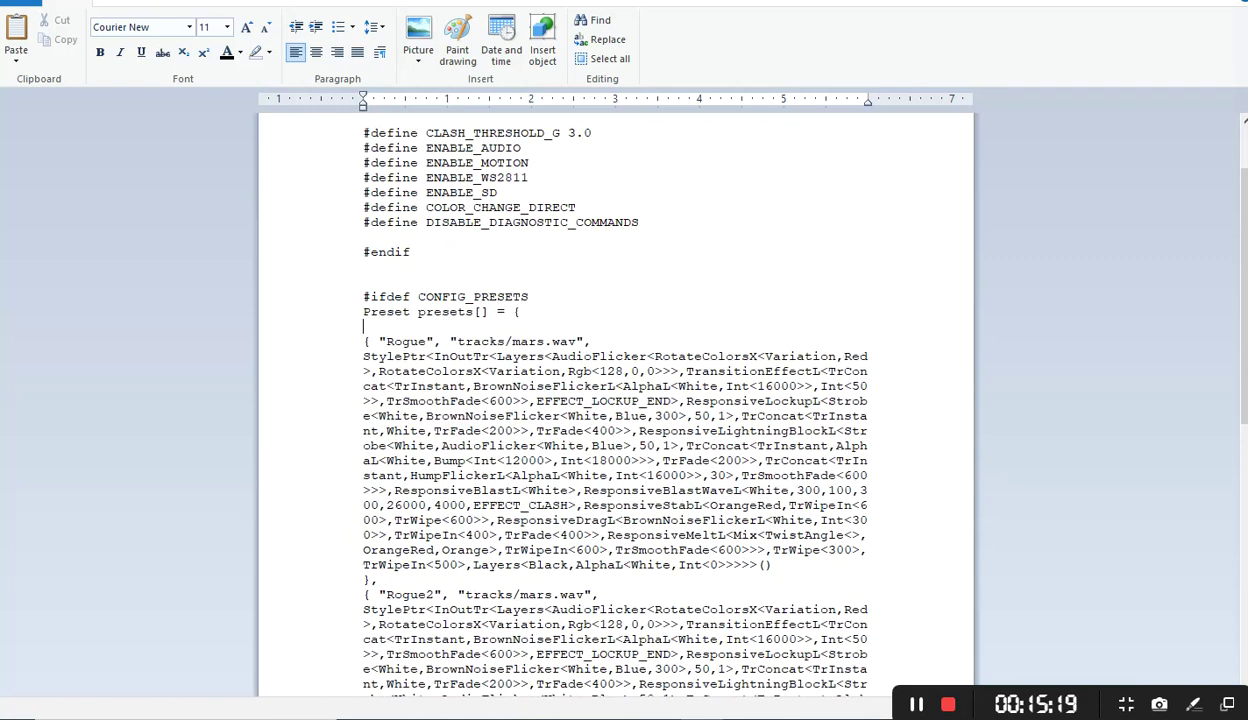
type("{ \"Rogu")
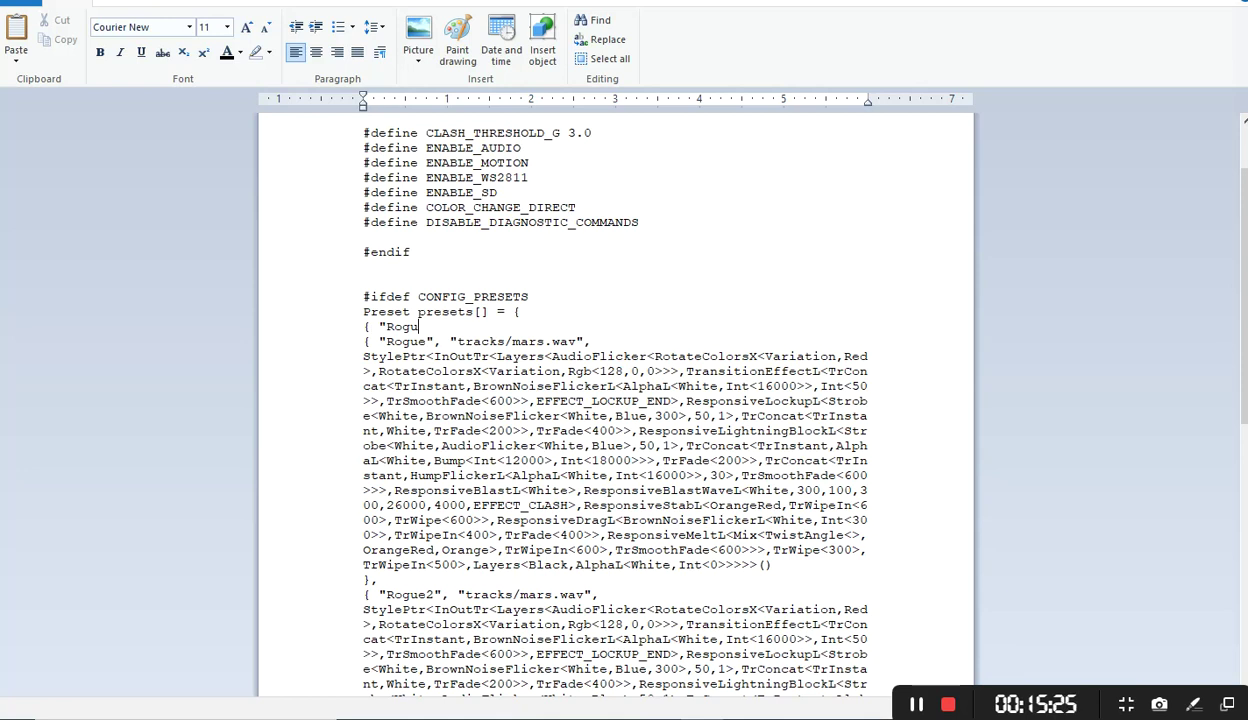
type("e2\"")
type(", \"tracks")
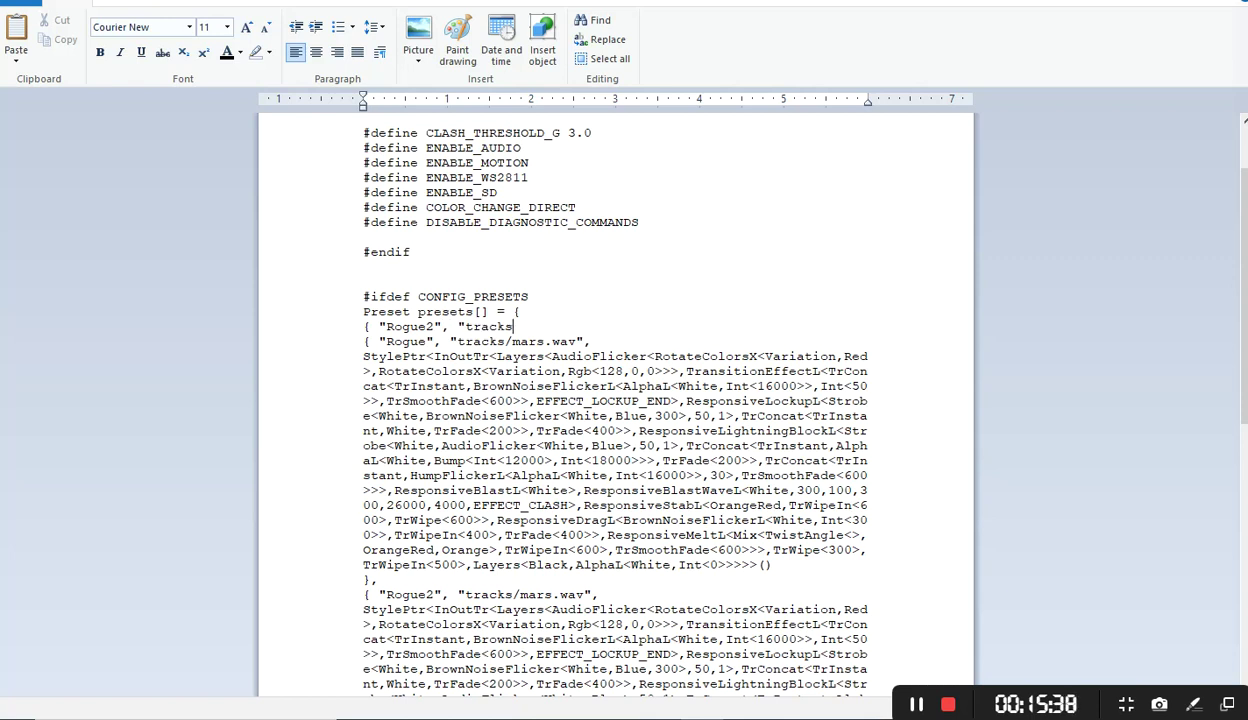
type("/")
type("mars.wav\",")
key("Return")
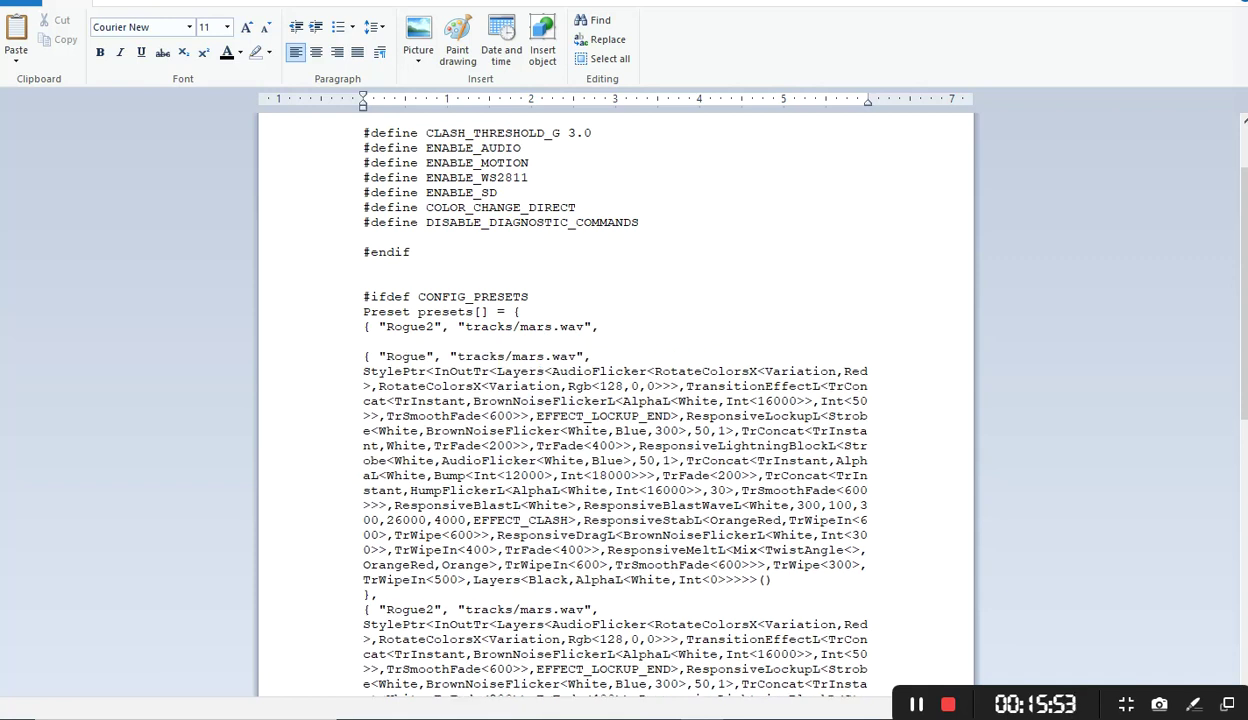
key("Return")
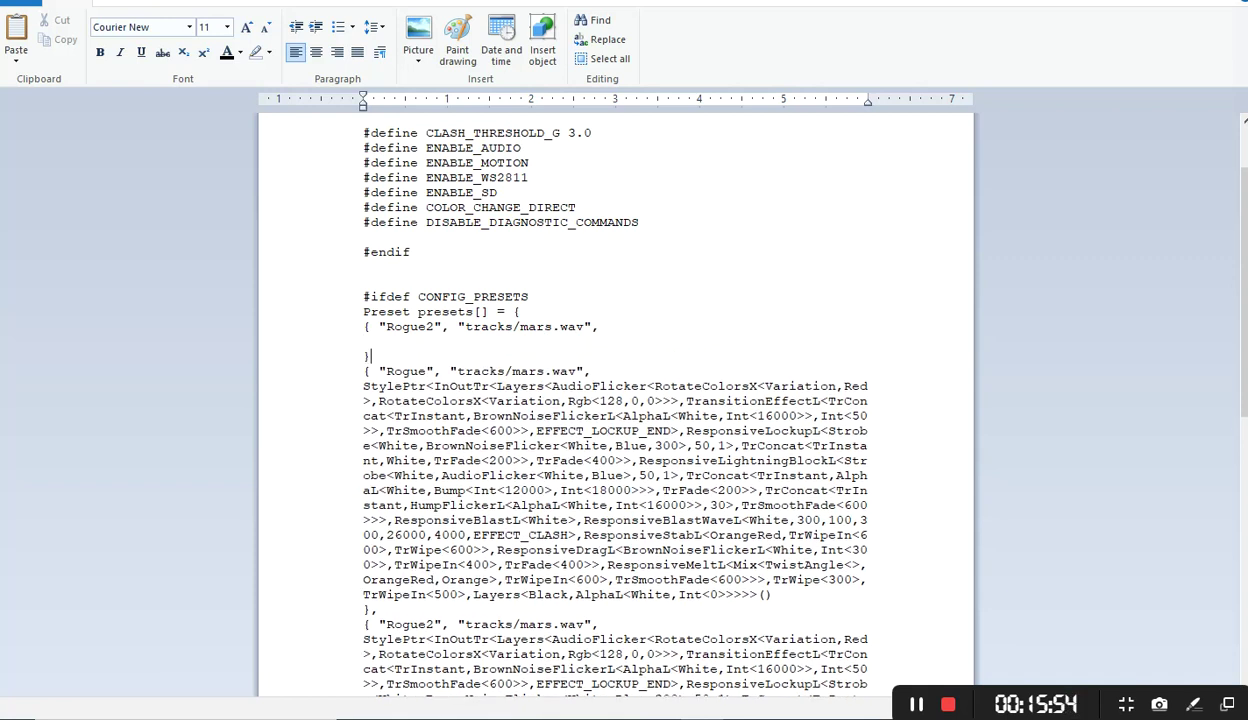
type("},")
- Paste the copied blade style code on the blank line of the new Rogue2 preset
key("Up")
key("Up")
key("Left")
key("Down")
key("Down")
key("Right")
key("Up")
right_click(362, 346)
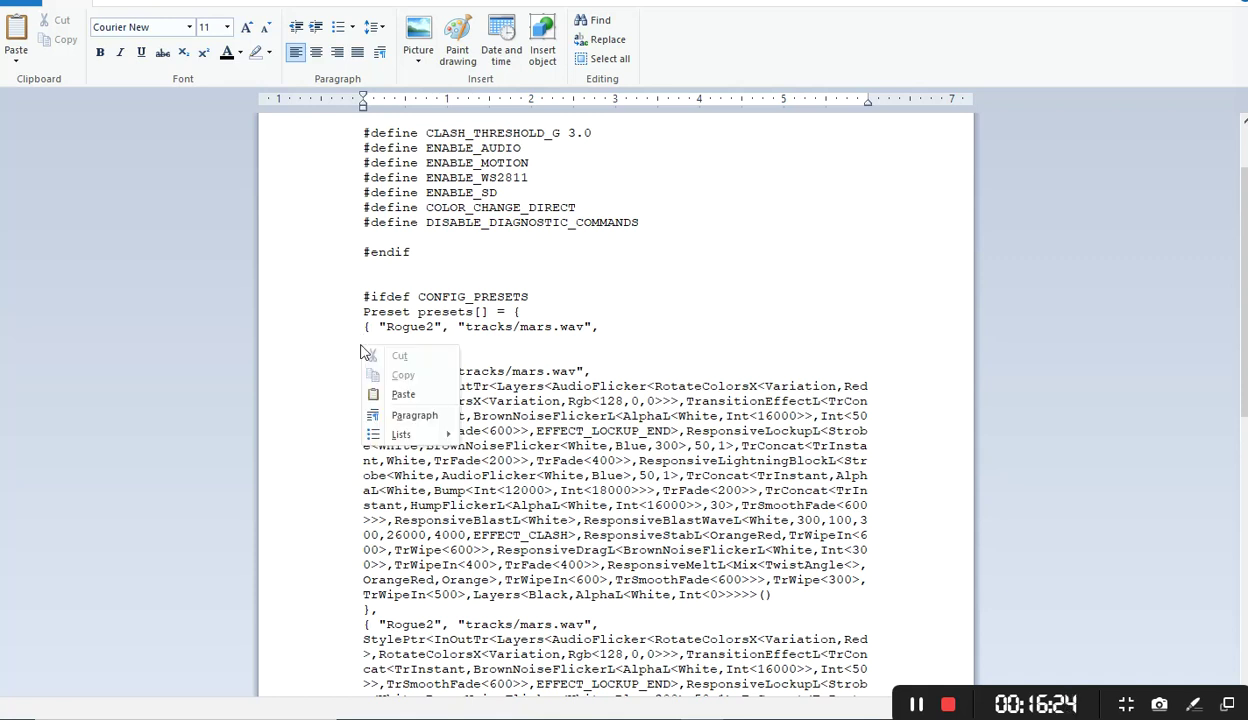
left_click(404, 395)
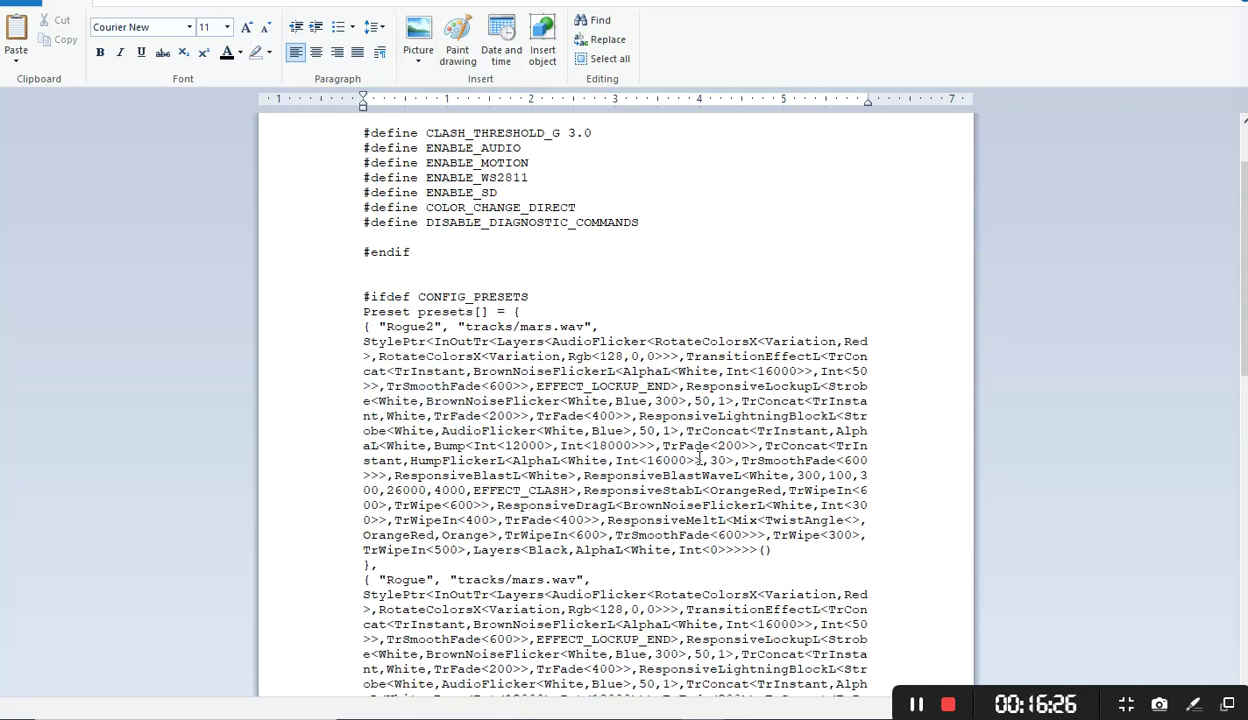